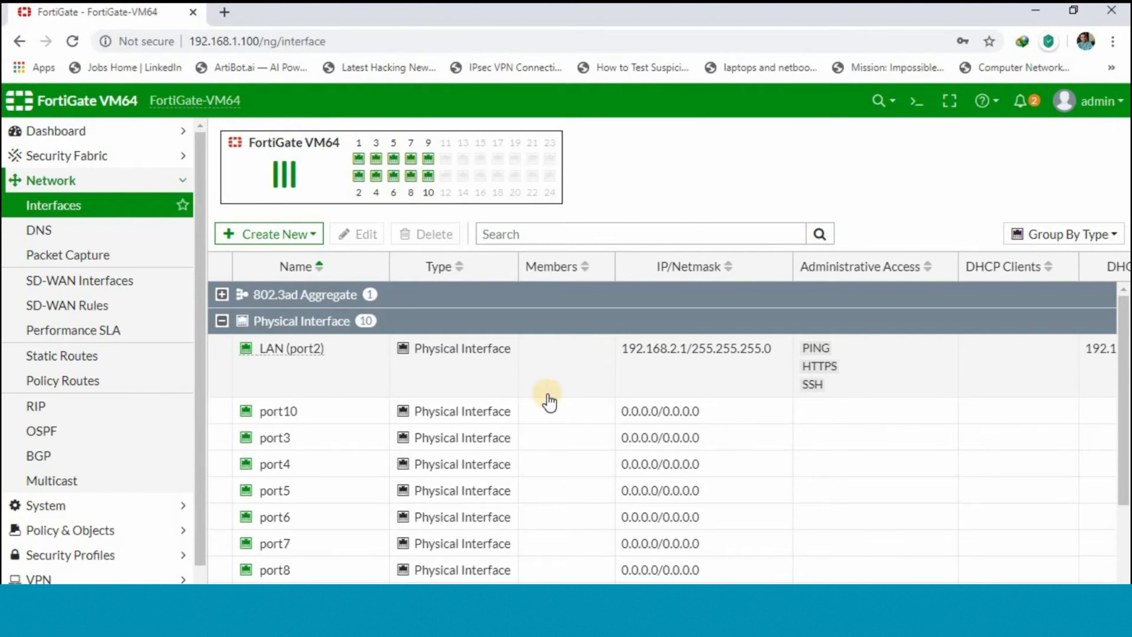
# Create a new firewall policy and name it Internet Access.
pyautogui.scroll(-2, 642, 412)
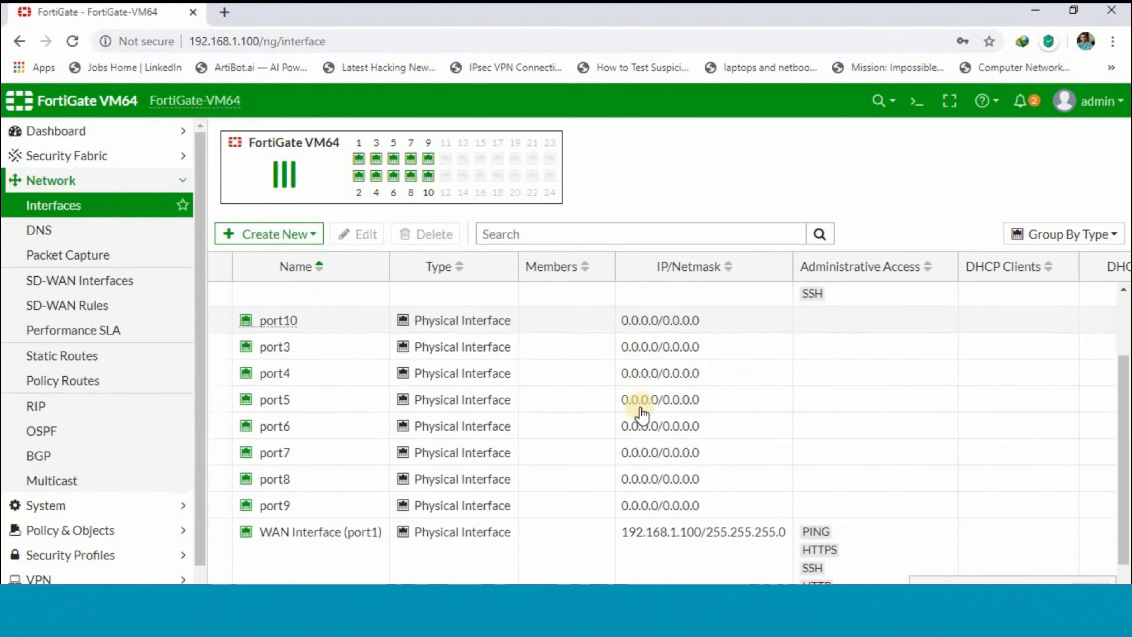
pyautogui.scroll(1, 638, 402)
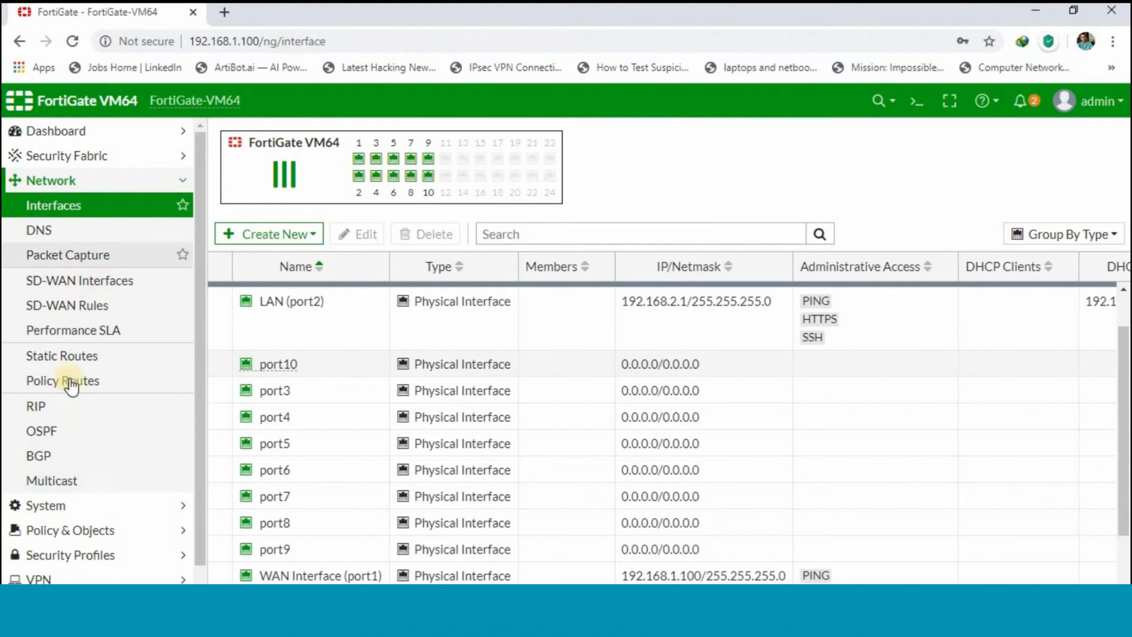
pyautogui.click(71, 530)
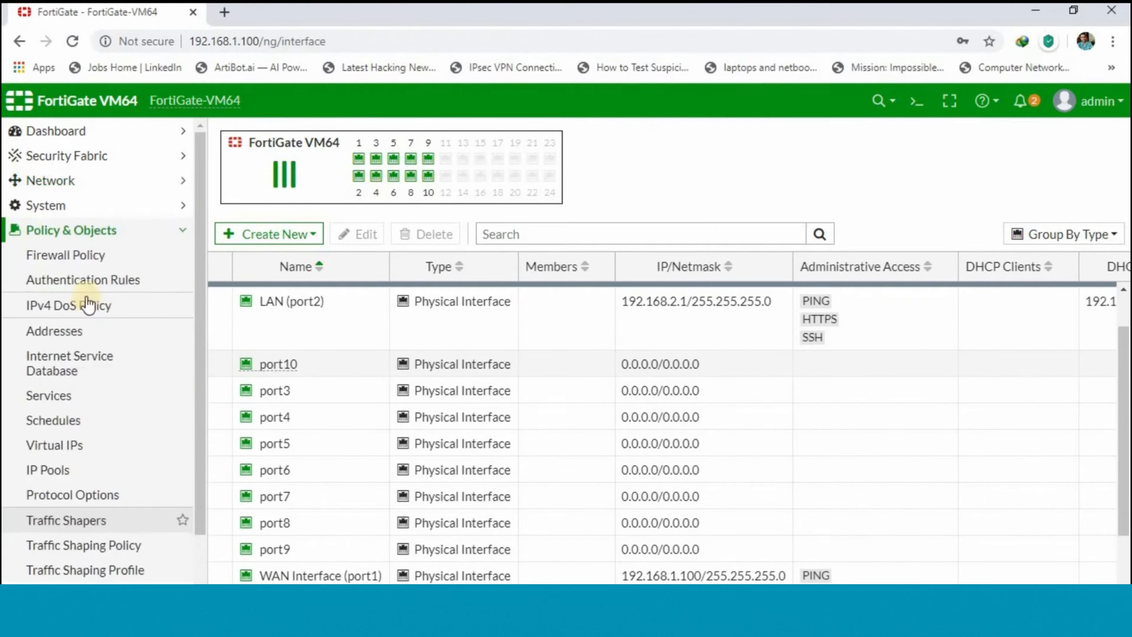
pyautogui.click(84, 267)
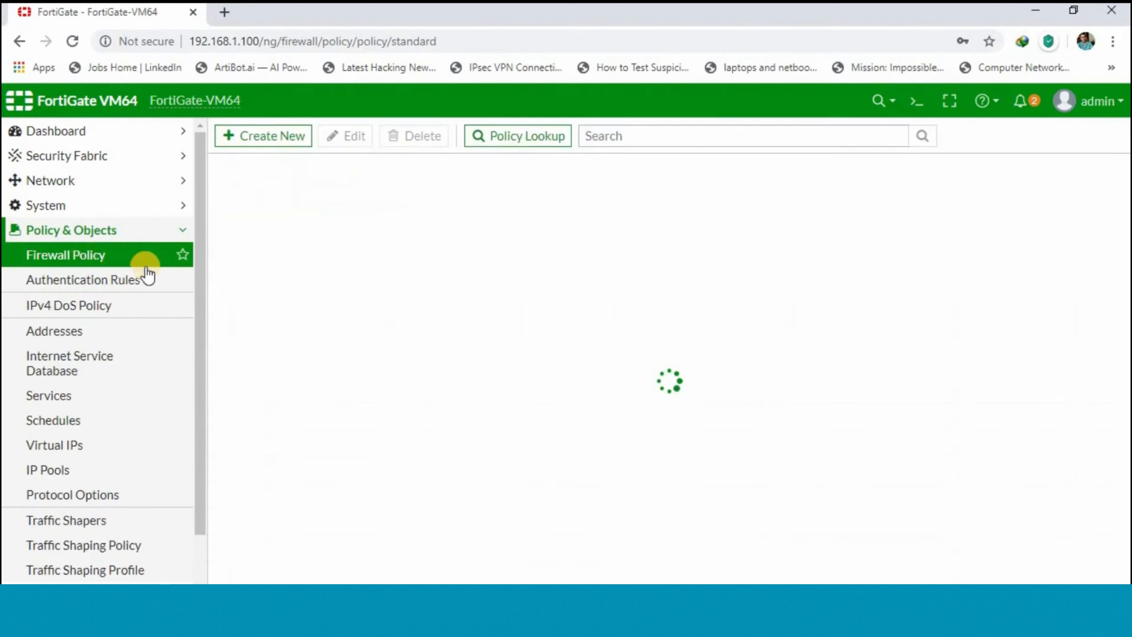
pyautogui.click(291, 136)
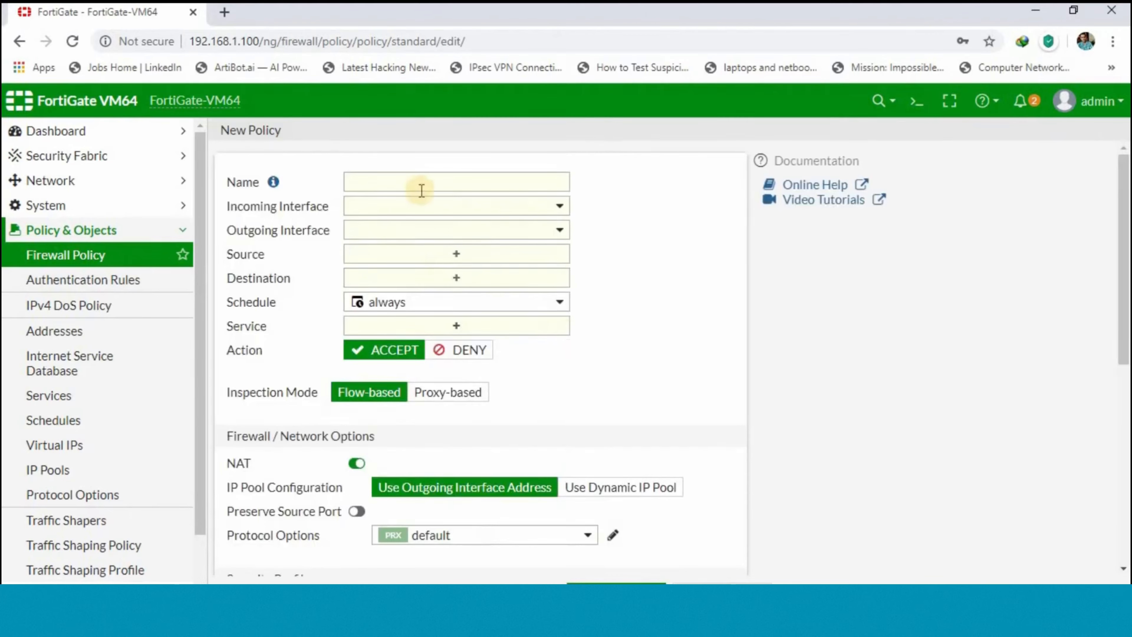
pyautogui.click(402, 178)
pyautogui.write('Internet')
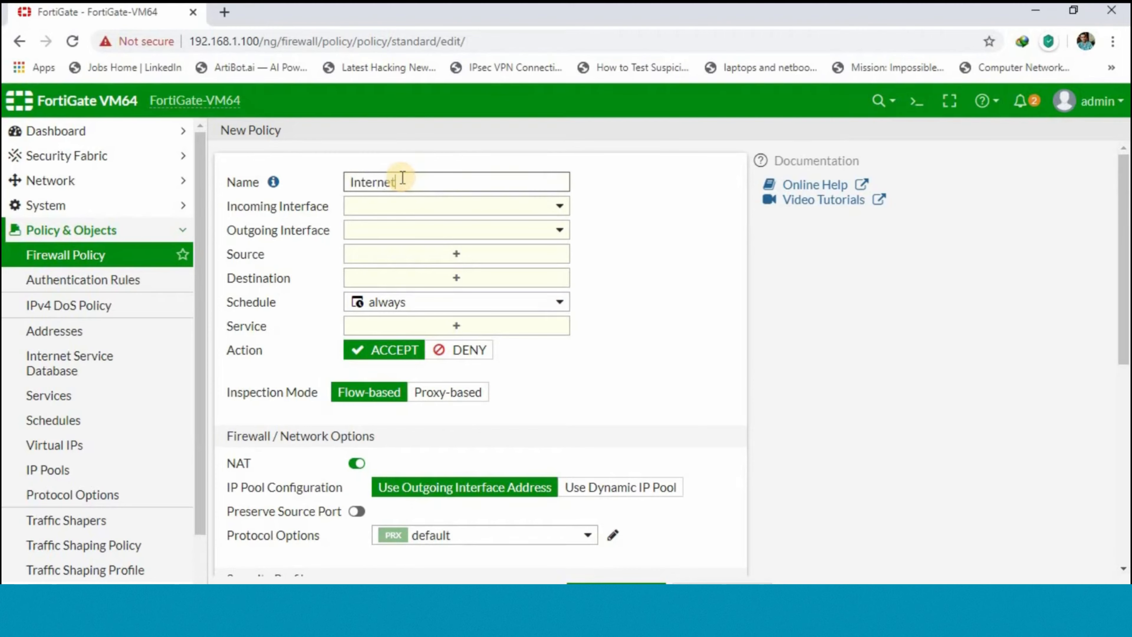
pyautogui.write(' Access')
# Set the policy's incoming interface to LAN (port2) and its outgoing interface to WAN Interface (port1).
pyautogui.click(559, 207)
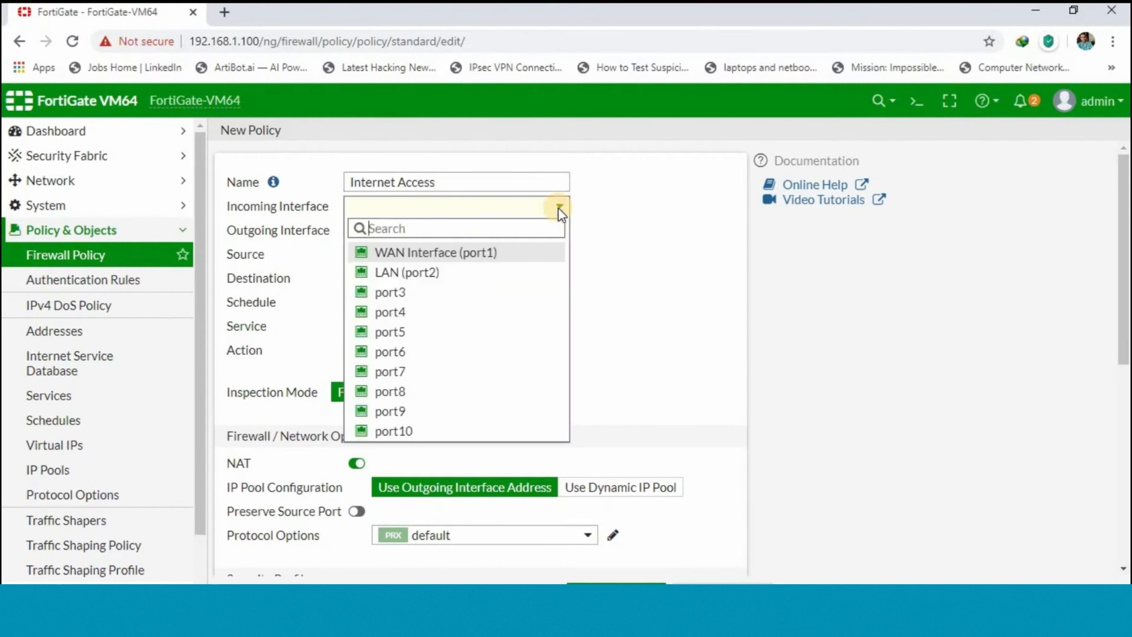
pyautogui.click(426, 274)
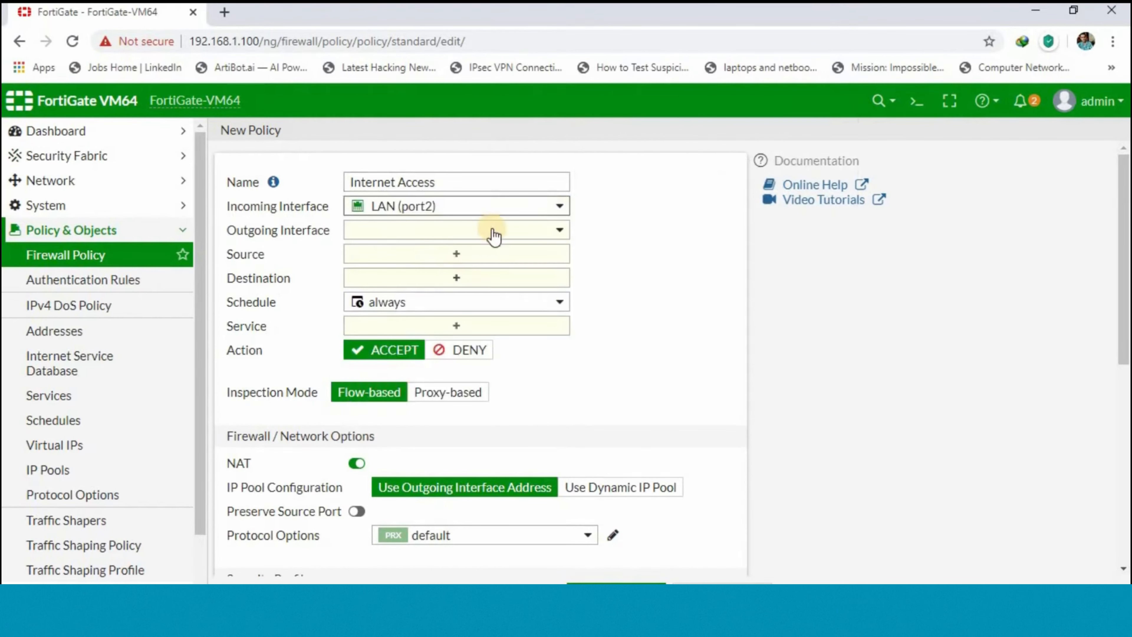
pyautogui.click(482, 233)
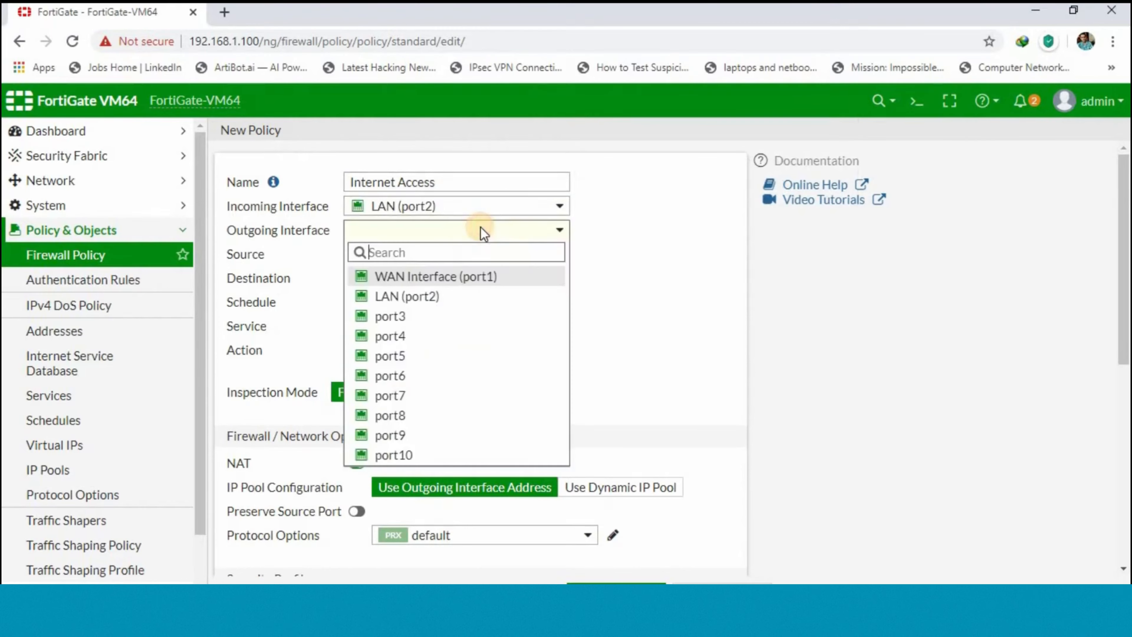
pyautogui.click(429, 288)
# Set the policy's source and destination addresses to all and its service to ALL.
pyautogui.click(422, 253)
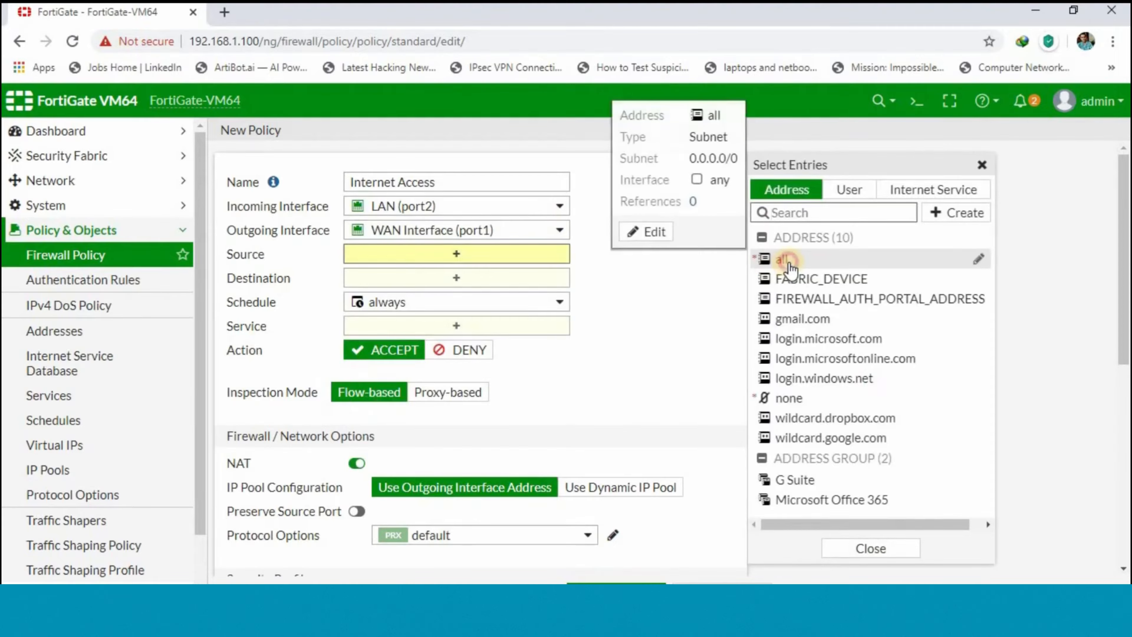
pyautogui.click(781, 259)
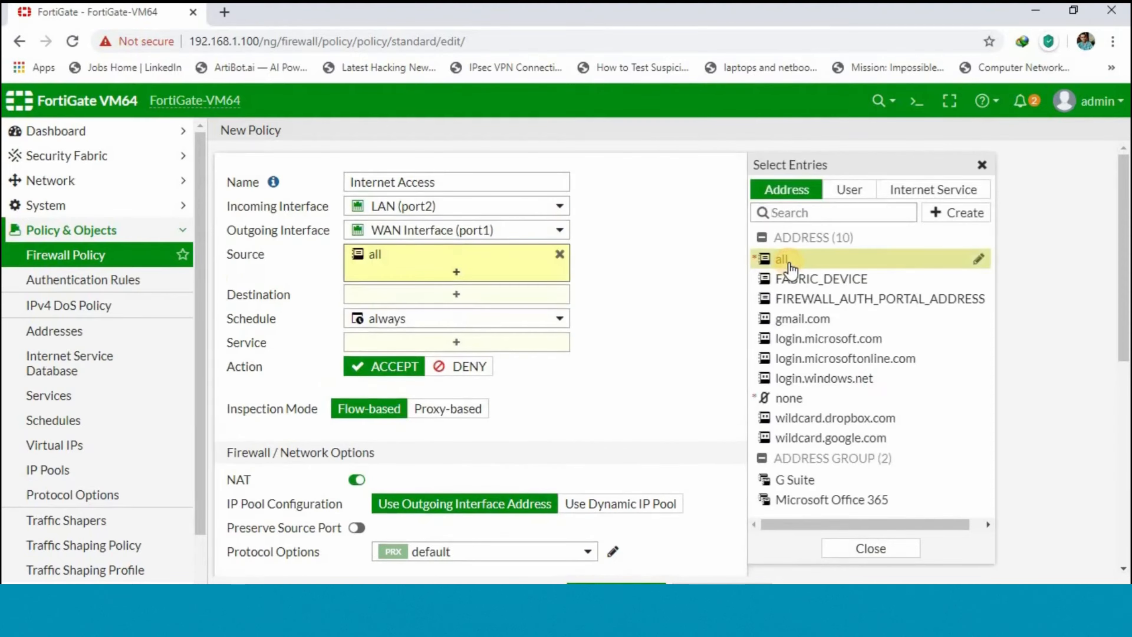
pyautogui.click(456, 294)
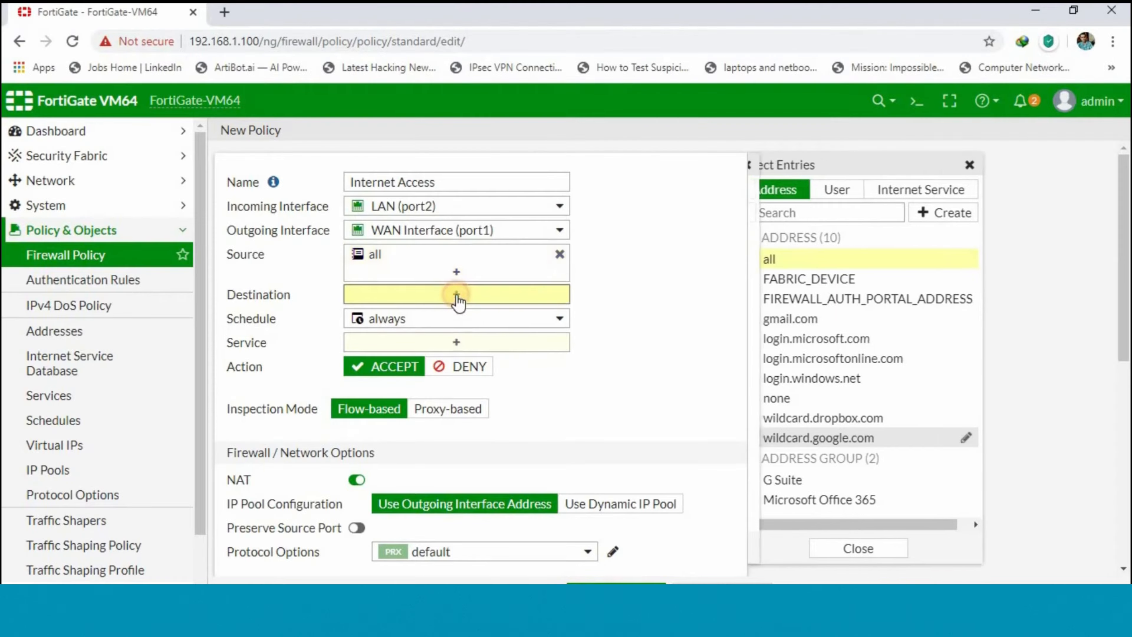
pyautogui.click(769, 259)
pyautogui.click(452, 359)
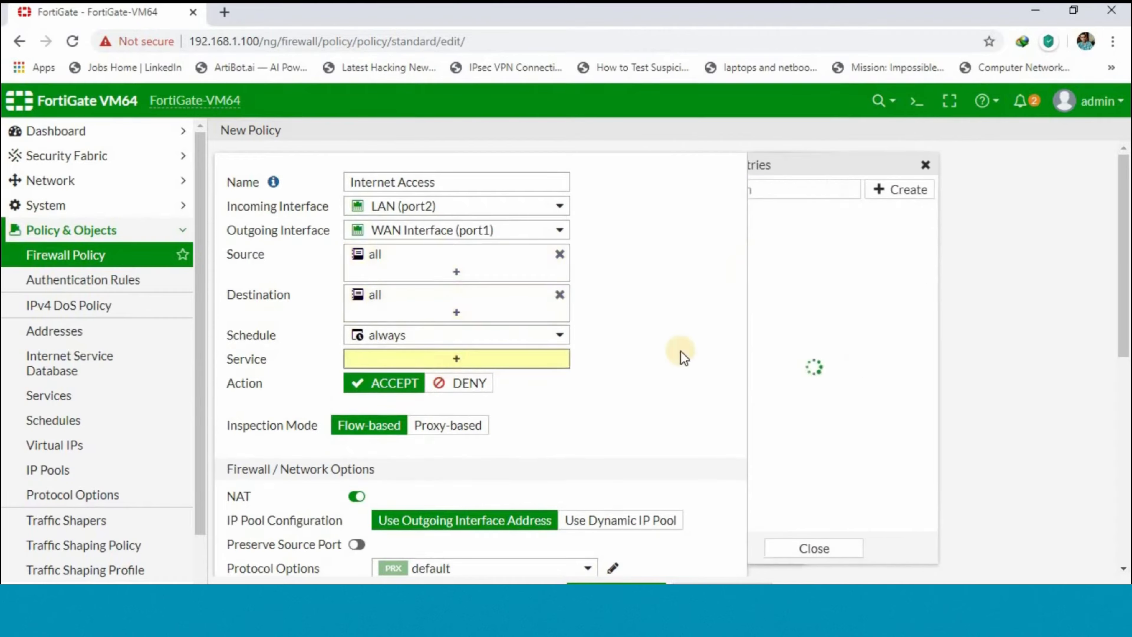
pyautogui.click(842, 255)
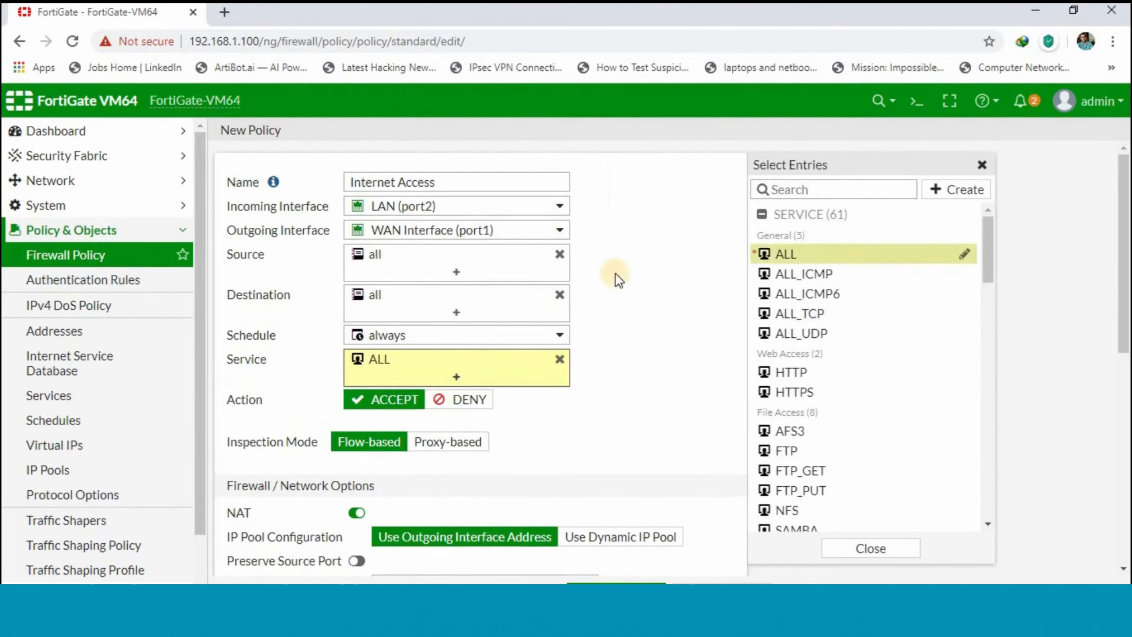
pyautogui.scroll(-3, 593, 448)
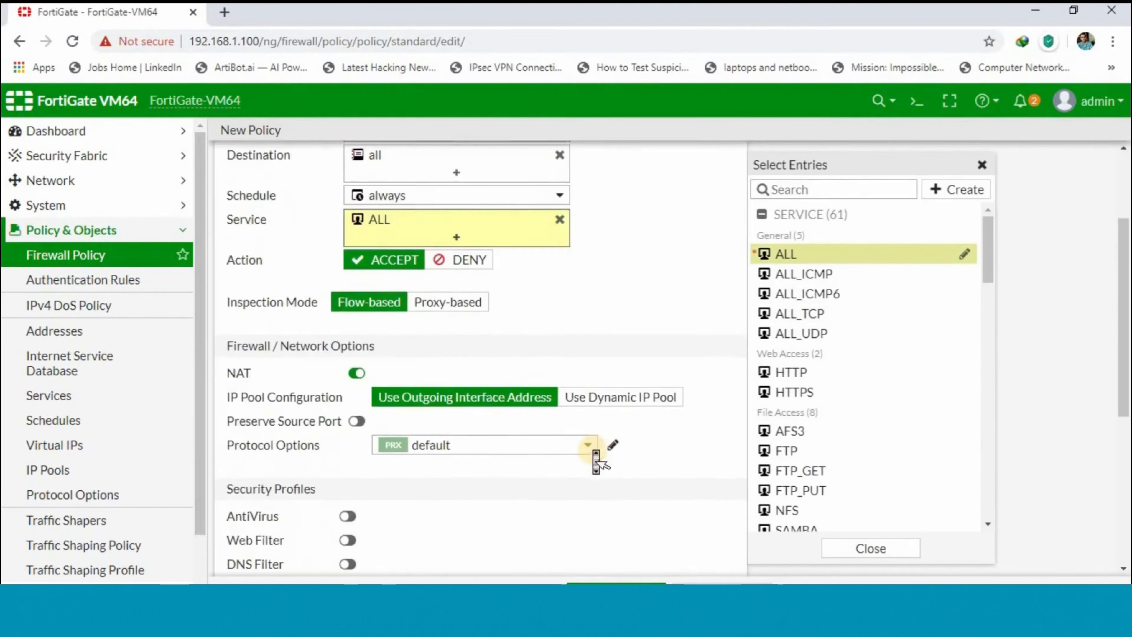
pyautogui.click(870, 549)
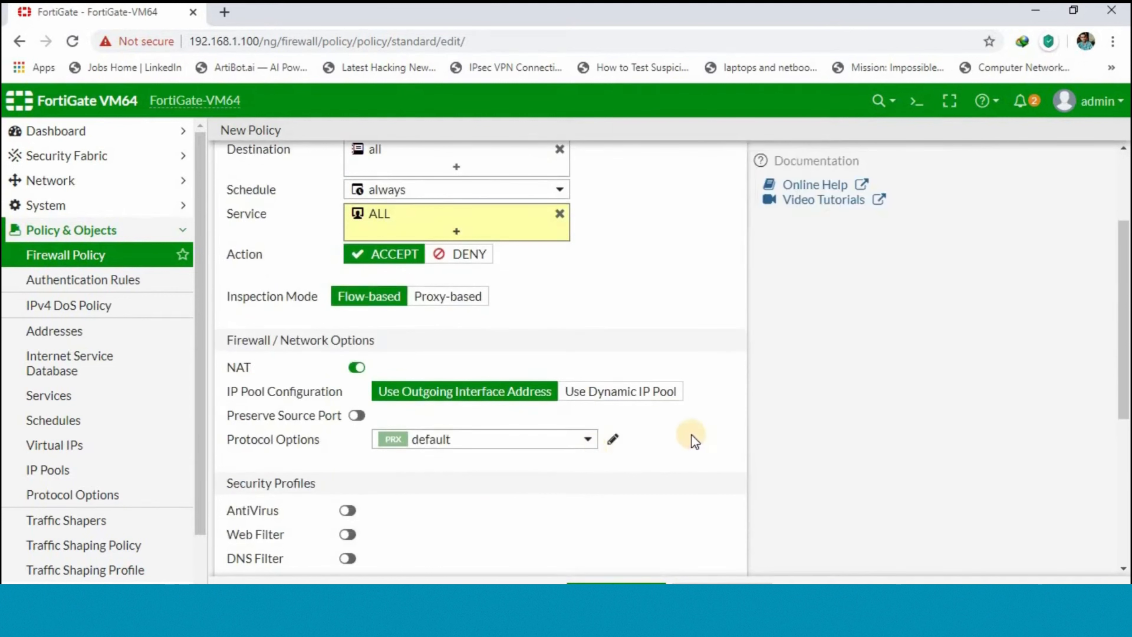
# Add the comment "Internet Policy" to the firewall policy and save it.
pyautogui.scroll(-3, 691, 437)
pyautogui.scroll(-3, 693, 439)
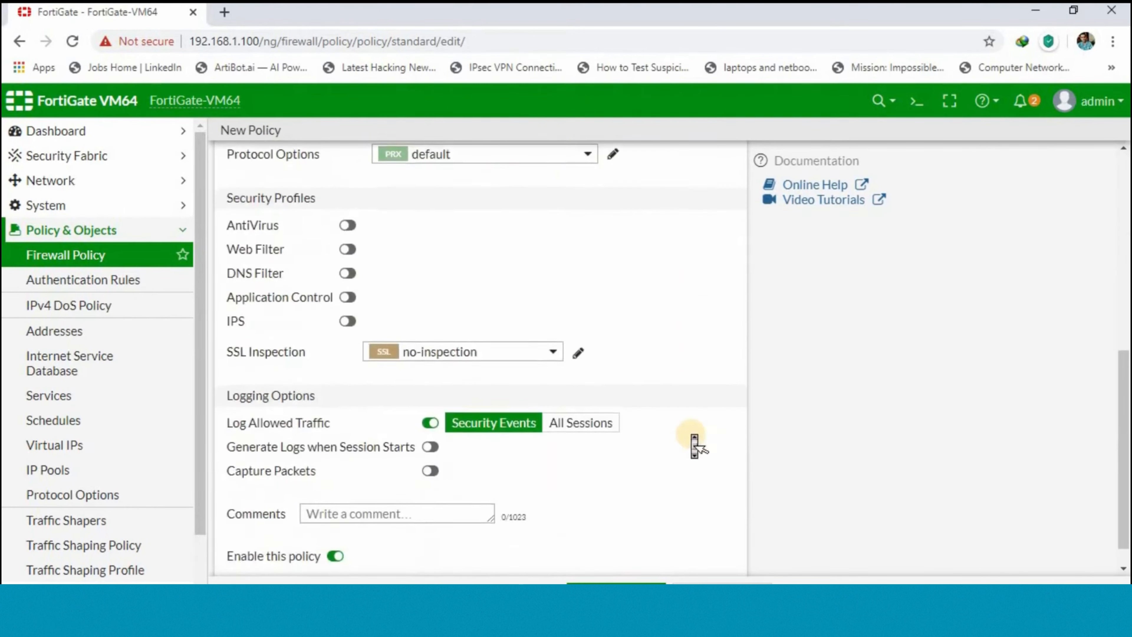
pyautogui.scroll(-2, 579, 468)
pyautogui.click(406, 490)
pyautogui.write('Internet Policy')
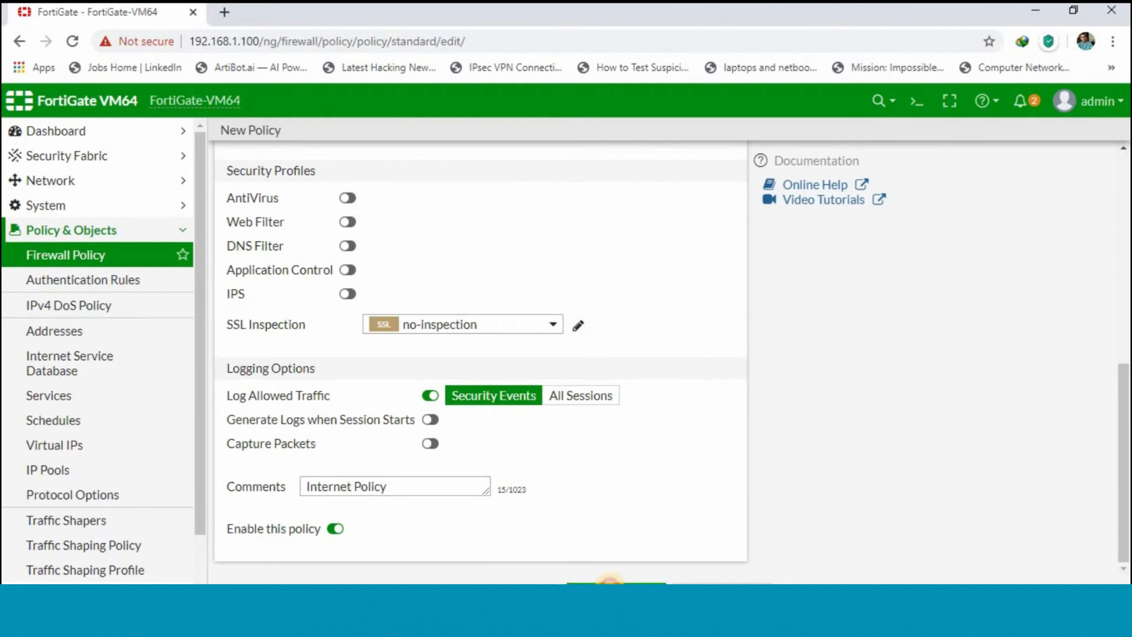
pyautogui.click(610, 581)
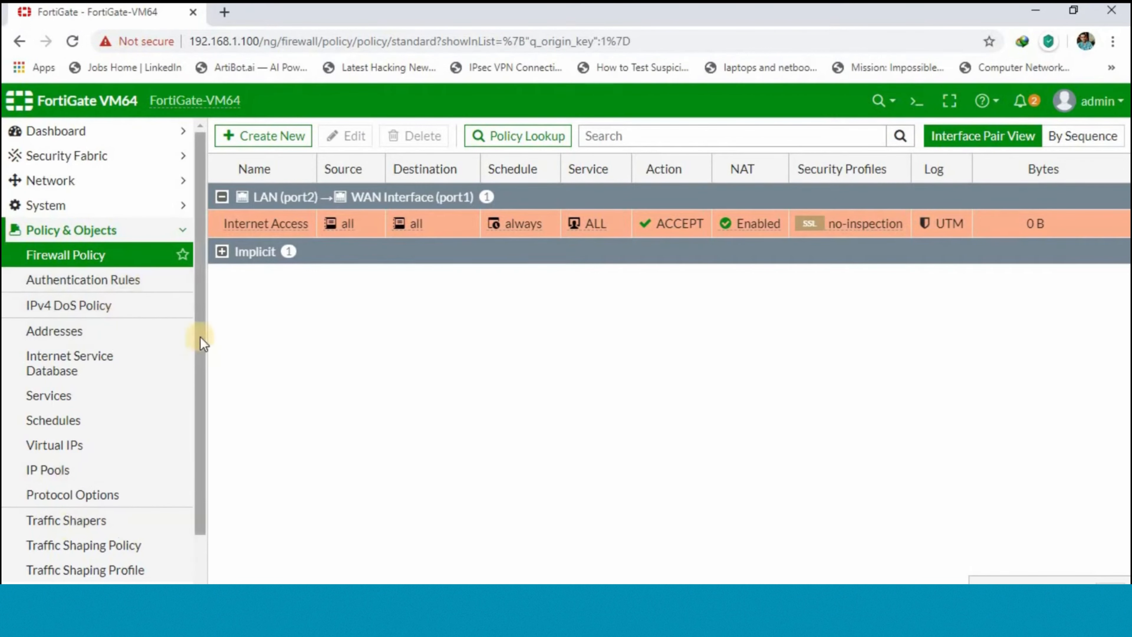
pyautogui.scroll(-2, 191, 423)
pyautogui.scroll(2, 174, 315)
pyautogui.click(50, 178)
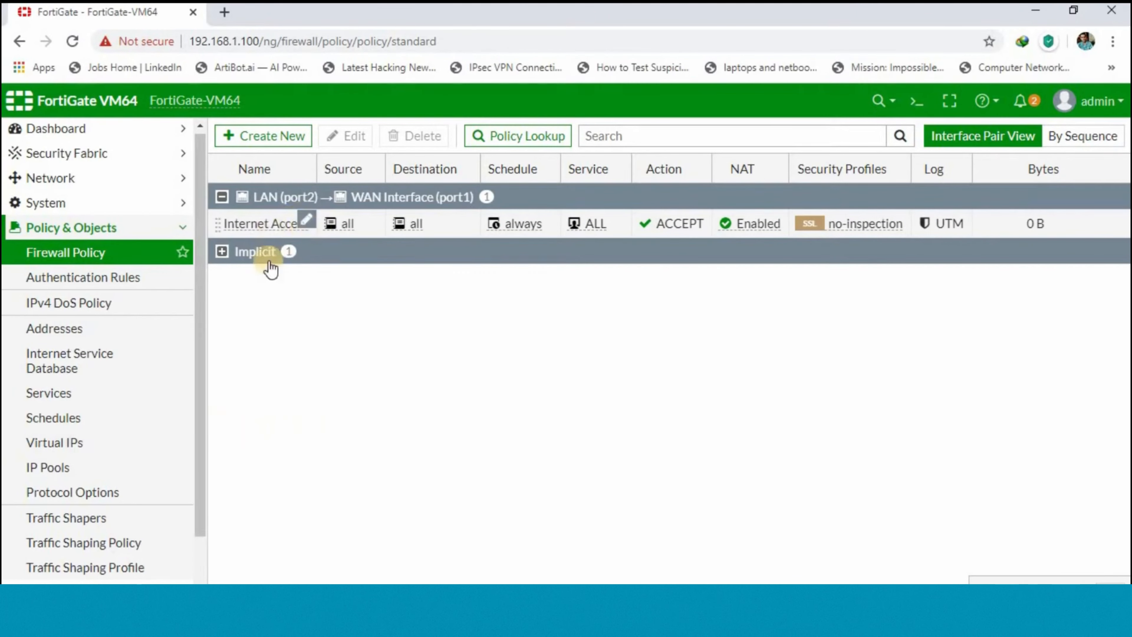
pyautogui.scroll(-1, 197, 327)
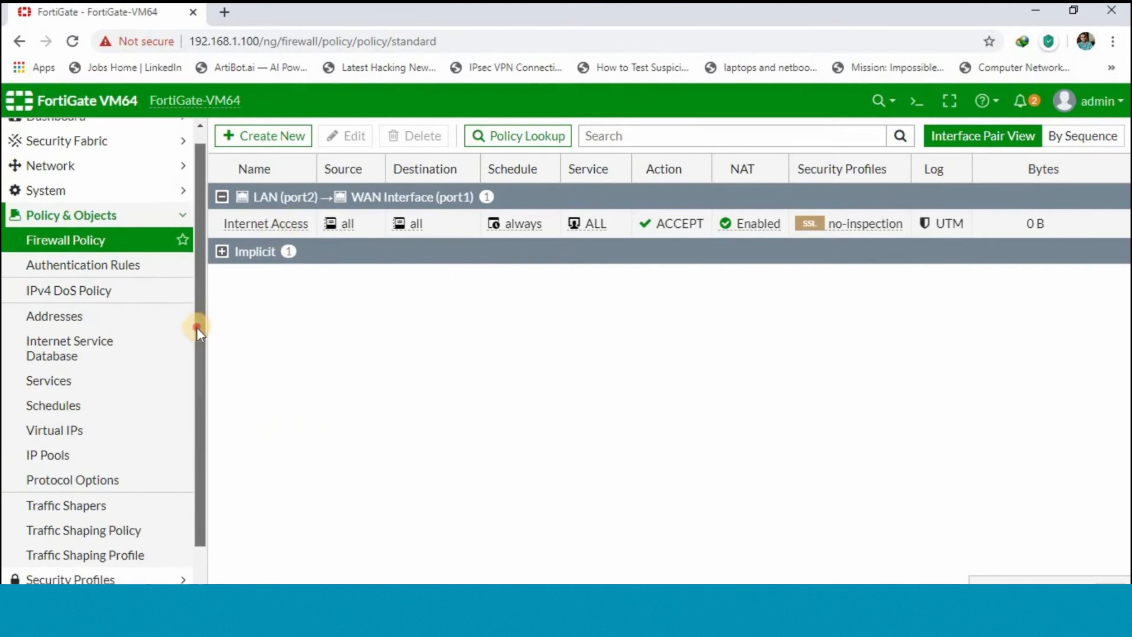
pyautogui.moveTo(197, 327); pyautogui.dragTo(201, 242)
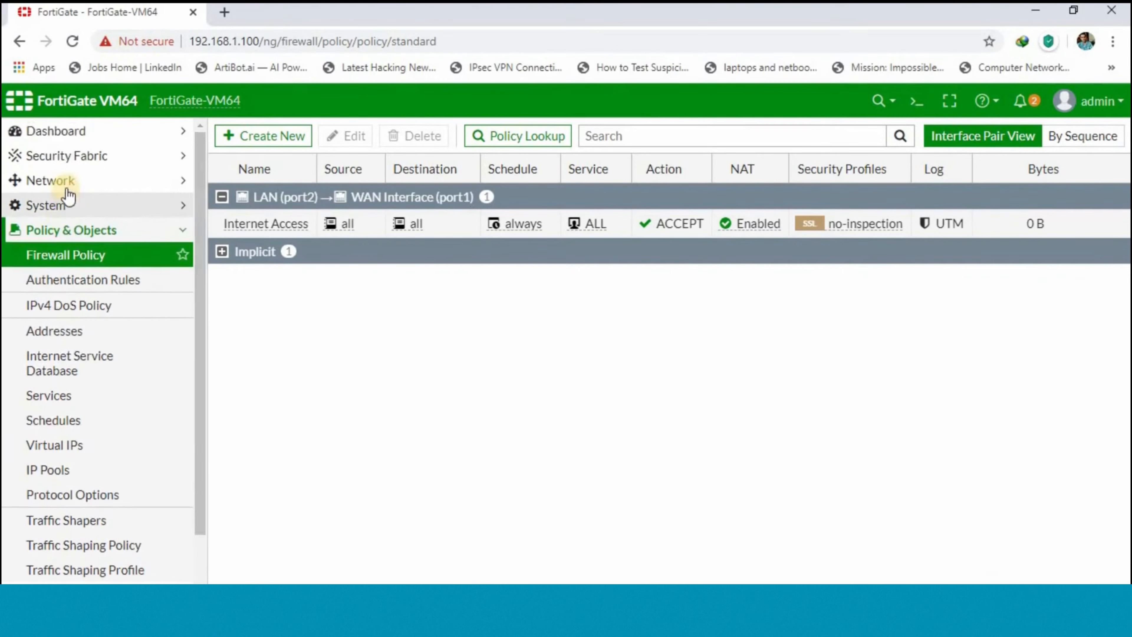
# Start a new static route with gateway address 192.168.1.1 on WAN Interface (port1).
pyautogui.click(65, 180)
pyautogui.click(62, 356)
pyautogui.click(263, 135)
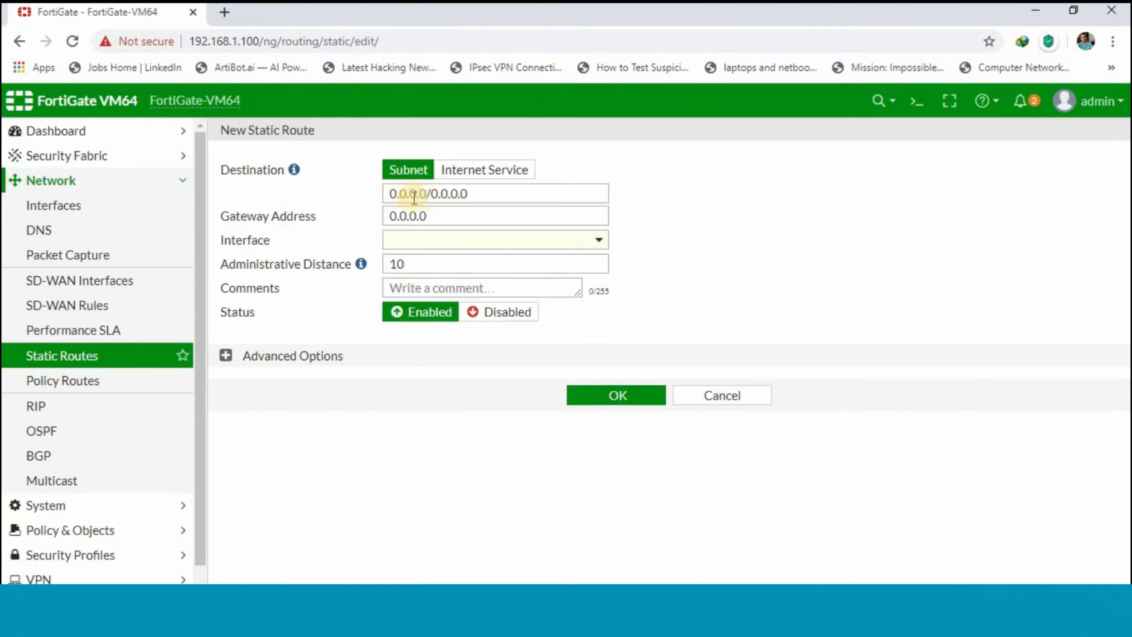
pyautogui.click(439, 217)
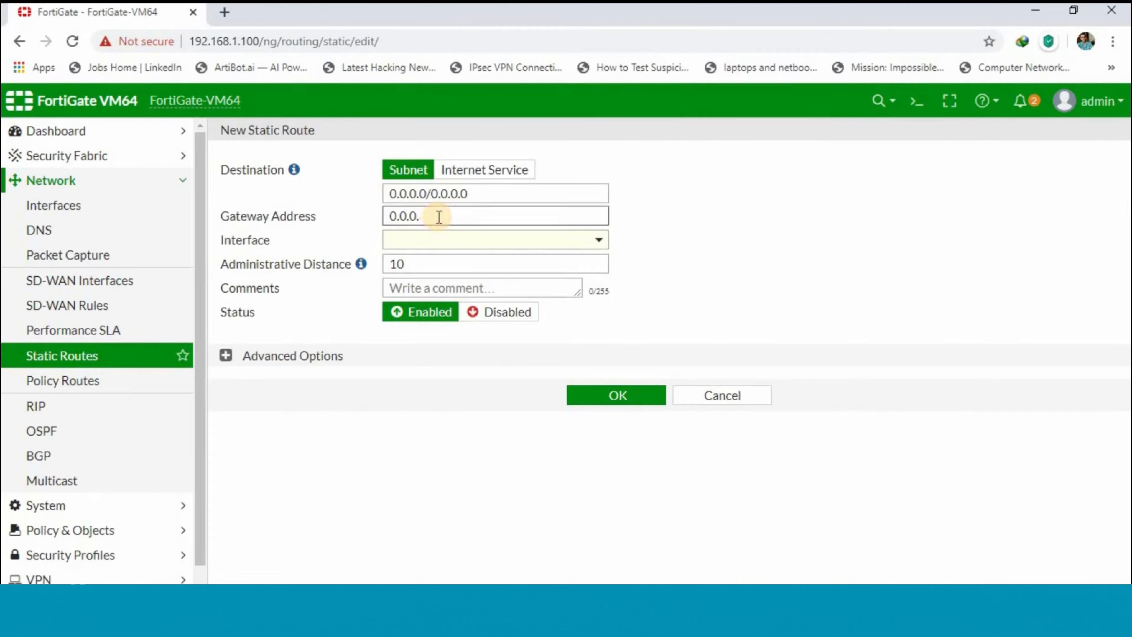
pyautogui.press('BackSpace')
pyautogui.press('BackSpace')
pyautogui.press('BackSpace')
pyautogui.press('BackSpace')
pyautogui.write('192.168.1.1')
pyautogui.click(430, 241)
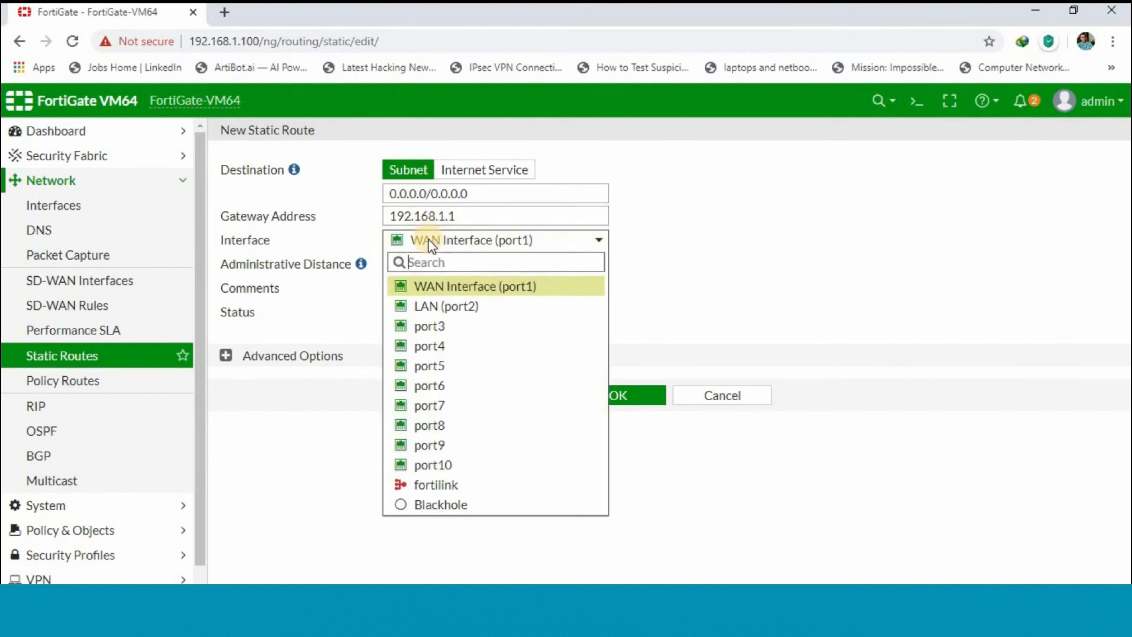
pyautogui.click(451, 284)
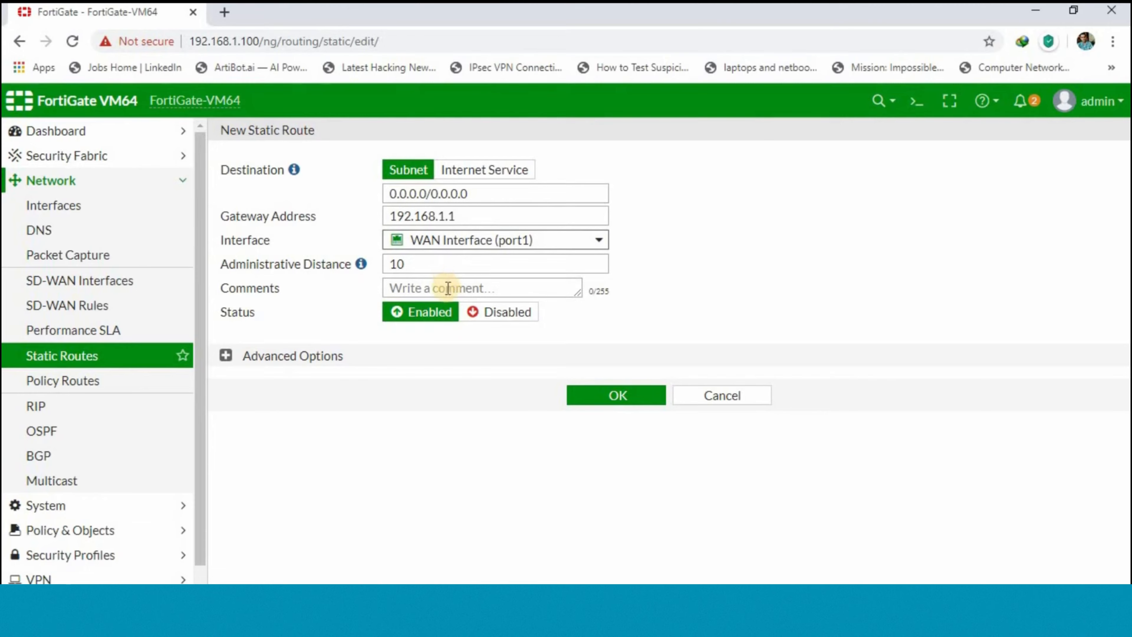
# Add the comment "Routers Default Gateway" to the static route and save it.
pyautogui.click(447, 288)
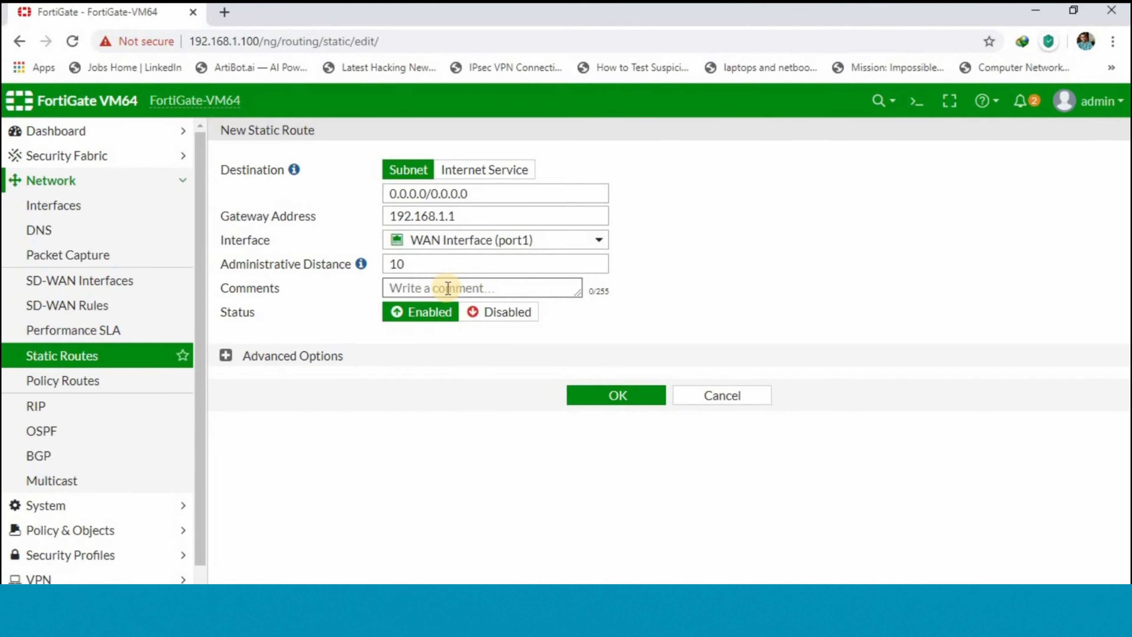
pyautogui.write('Routers ')
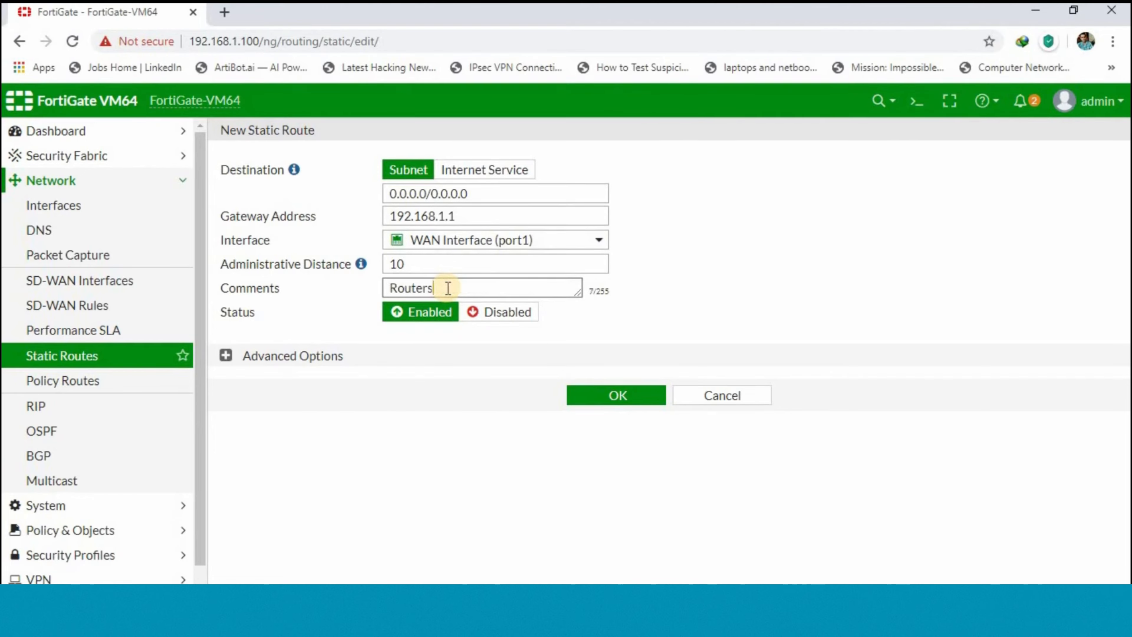
pyautogui.write('Default')
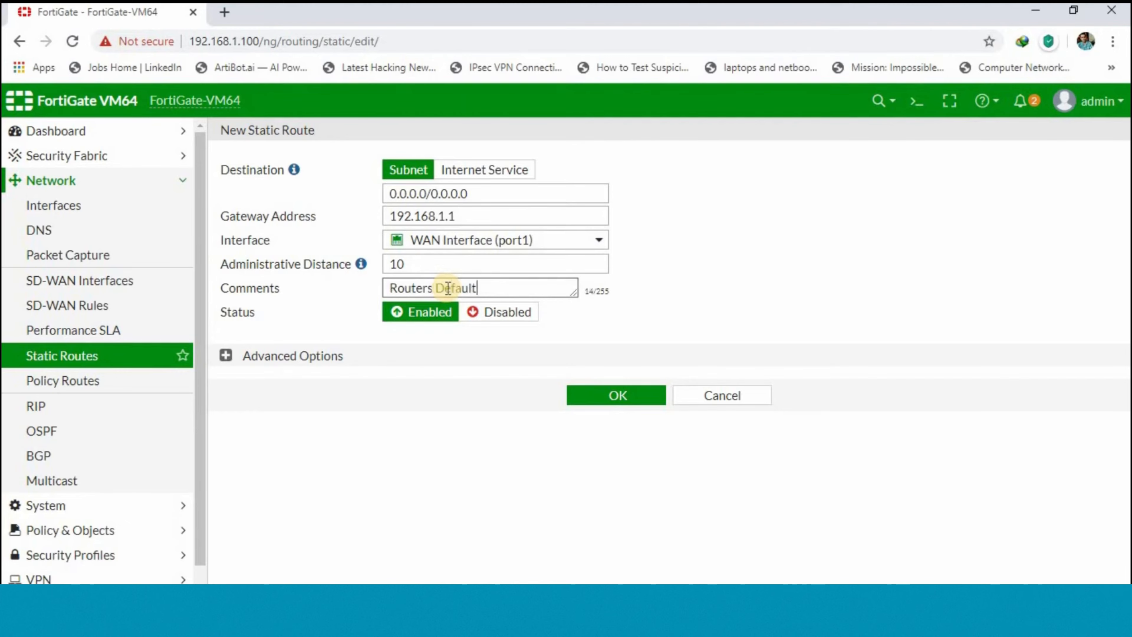
pyautogui.write(' Gateway')
pyautogui.click(580, 392)
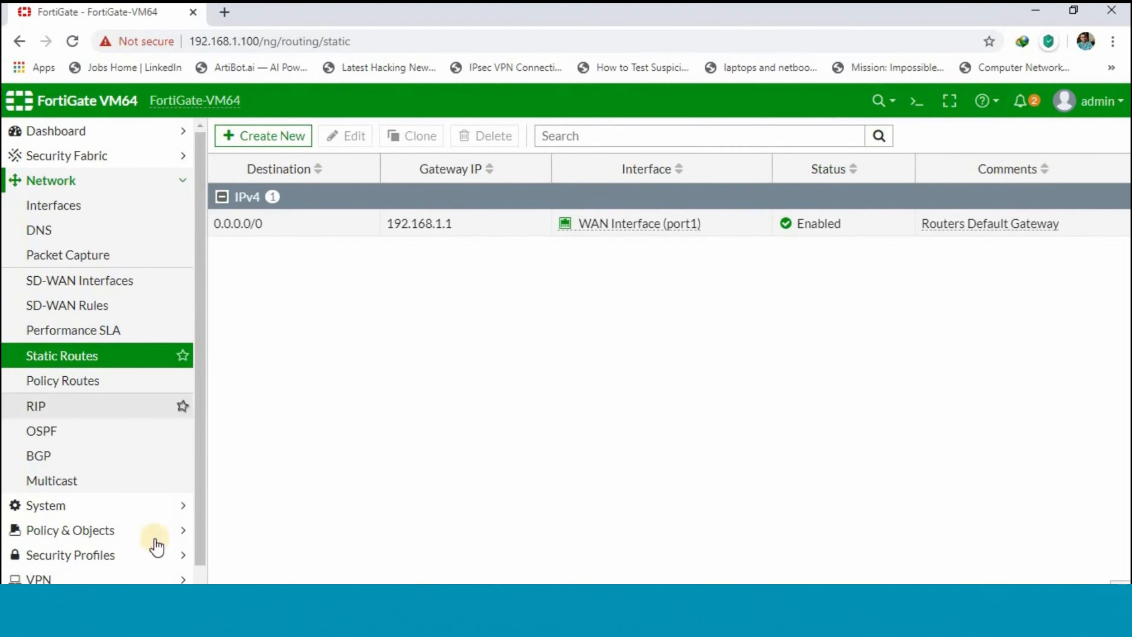
# Switch to the Windows 10 x64 machine in VMware Workstation and open its virtual machine settings.
pyautogui.moveTo(366, 518)
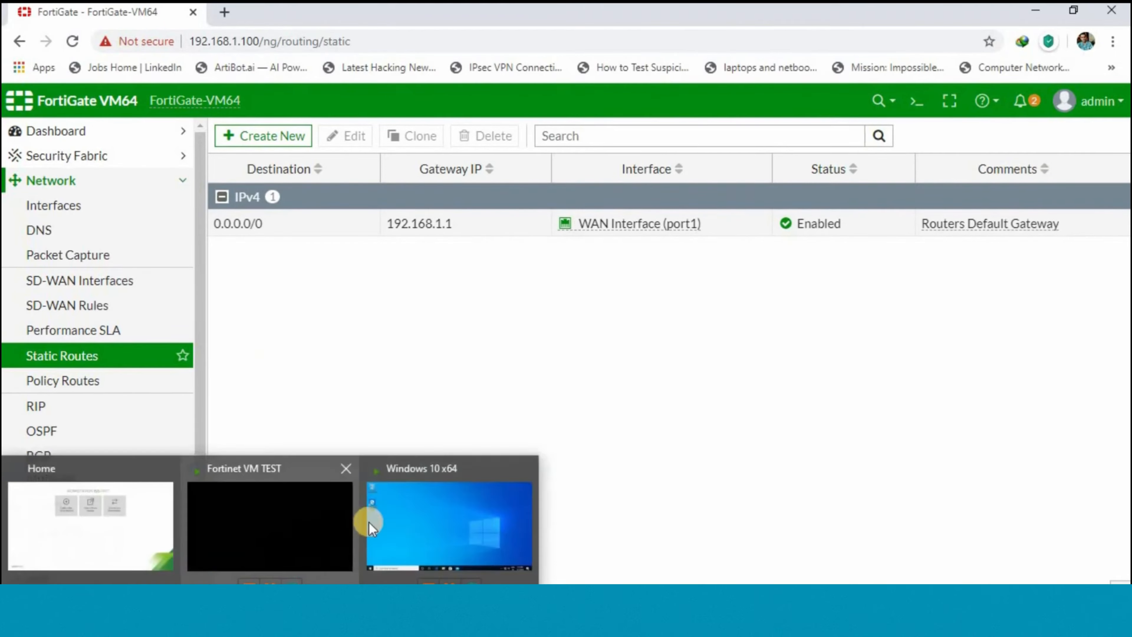
pyautogui.click(411, 520)
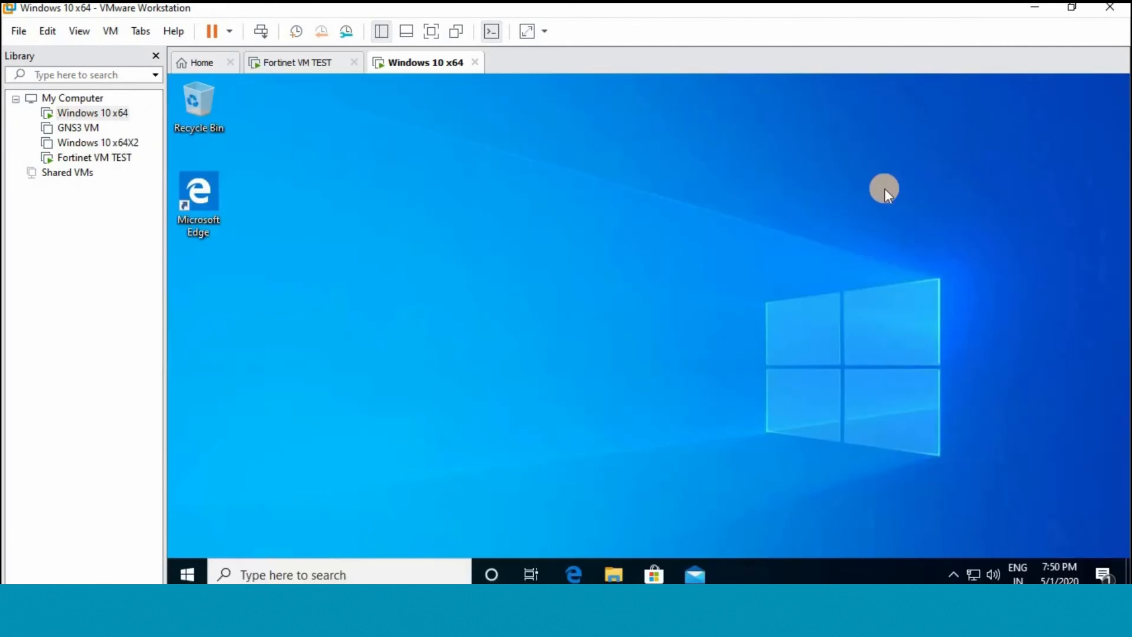
pyautogui.rightClick(115, 115)
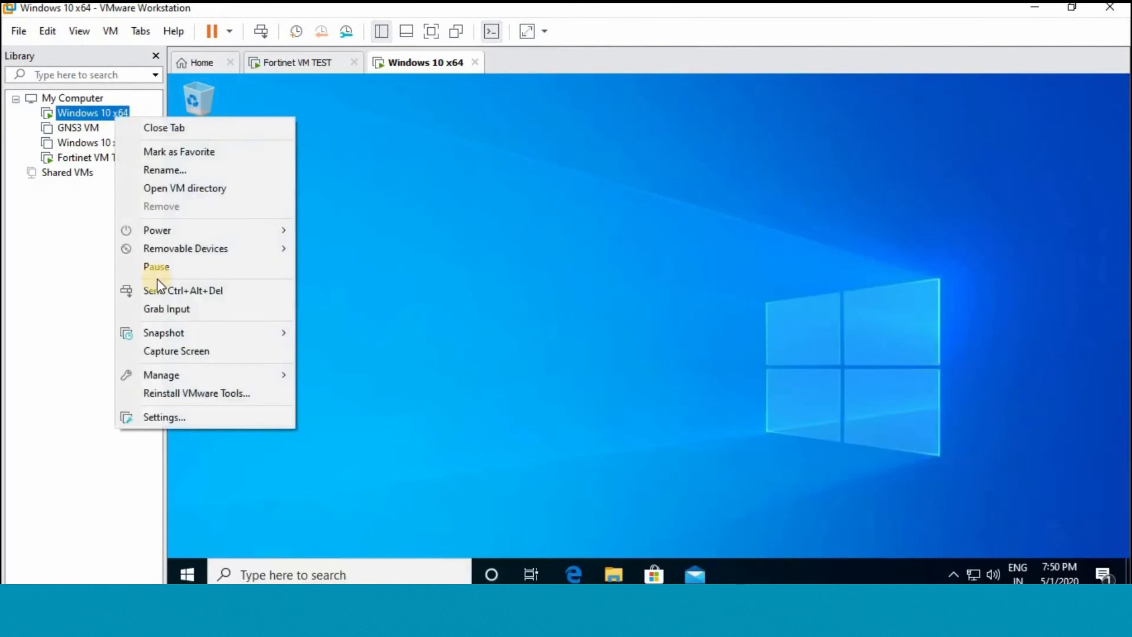
pyautogui.click(161, 417)
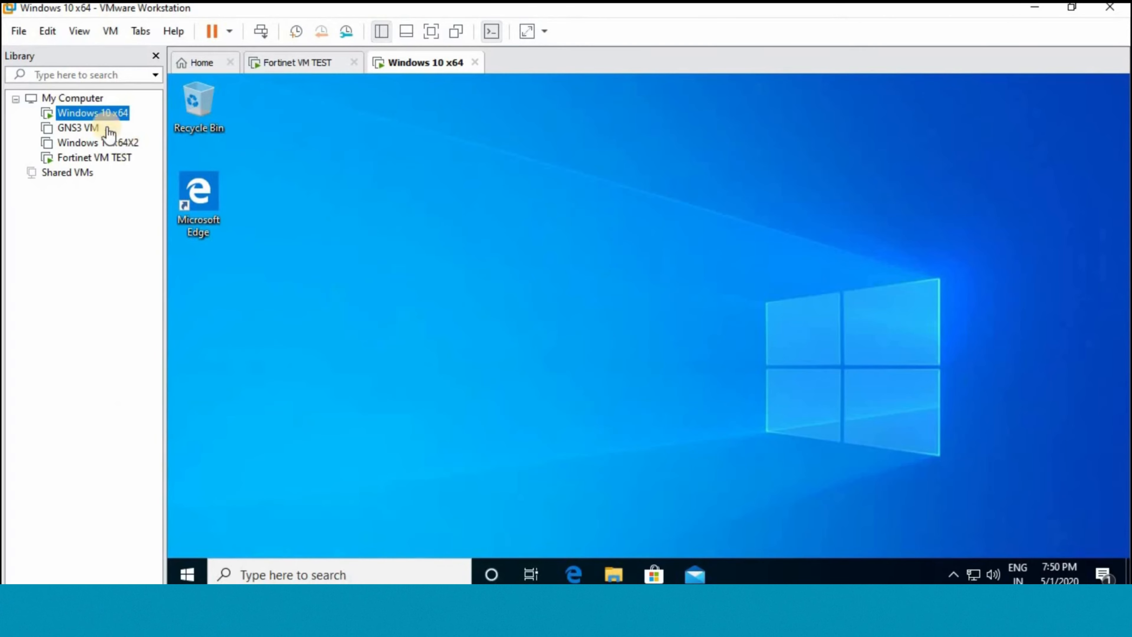
pyautogui.click(99, 113)
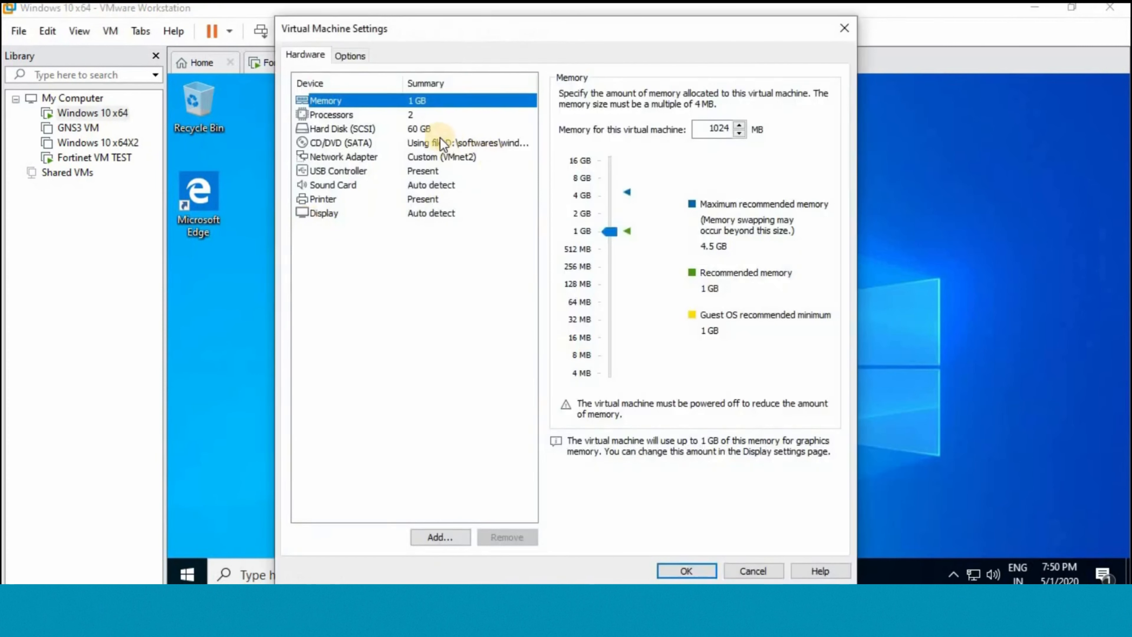
# Assign the custom virtual network VMnet2 to the virtual machine's network adapter and accept the settings.
pyautogui.click(426, 160)
pyautogui.click(615, 249)
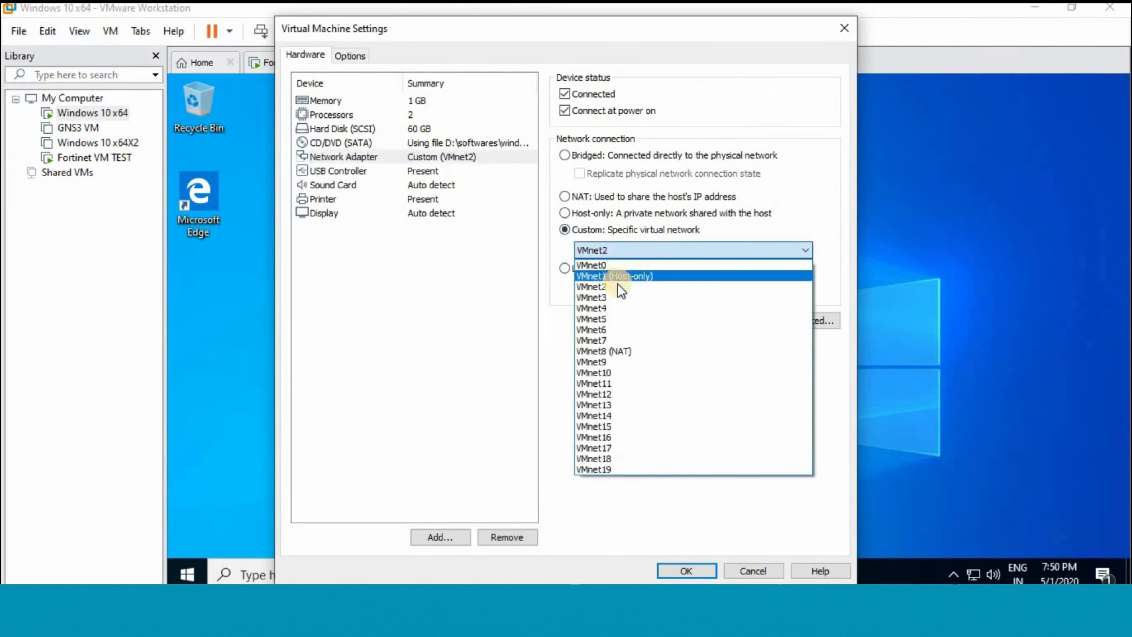
pyautogui.click(617, 285)
pyautogui.click(686, 572)
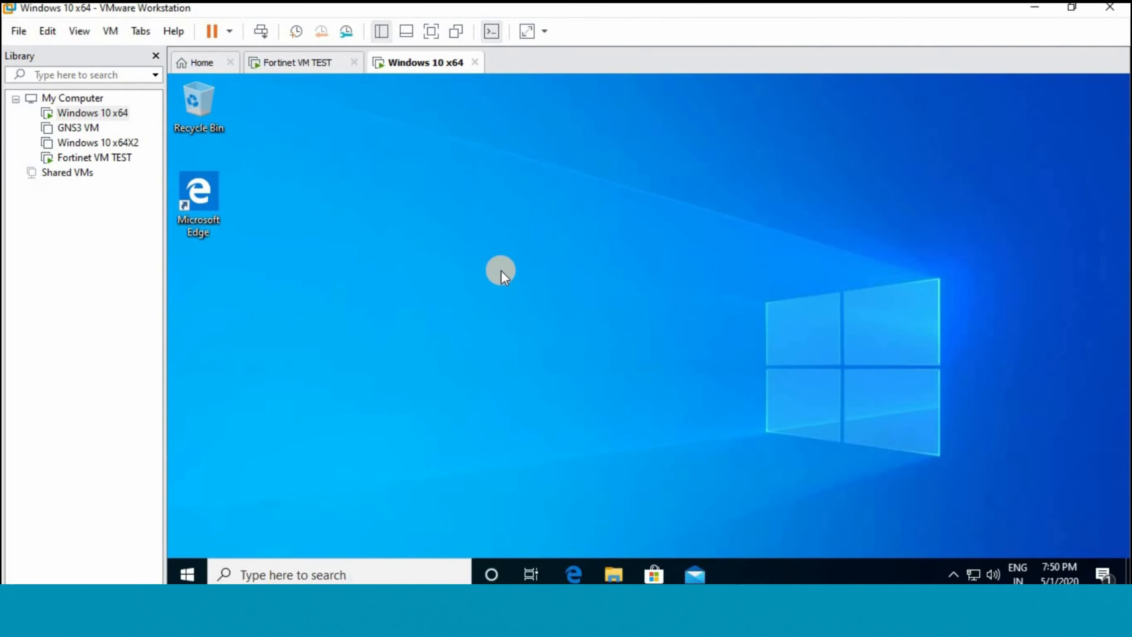
# Open Network Connections in the Windows 10 guest by running ncpa.cpl.
pyautogui.press('super+r')
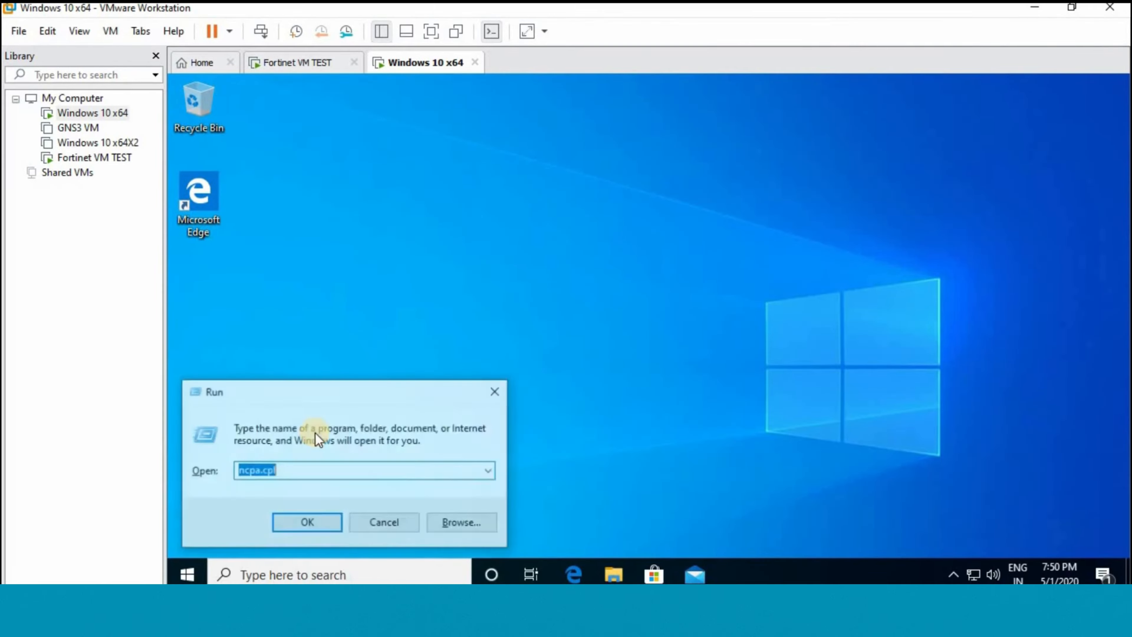
pyautogui.write('ncp')
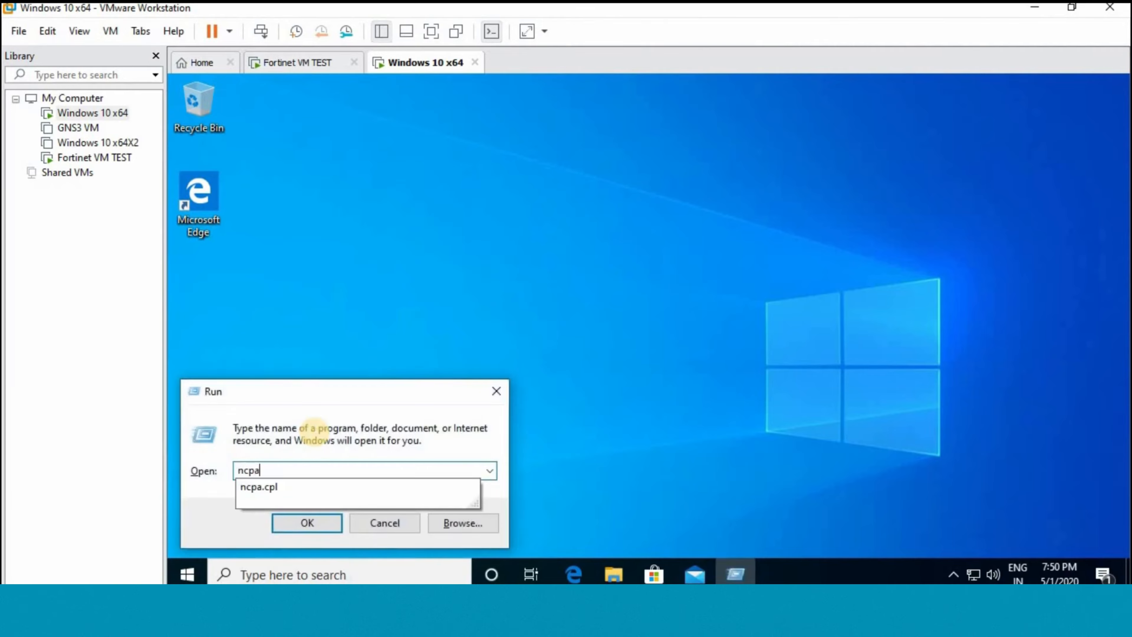
pyautogui.press('Down')
pyautogui.press('Return')
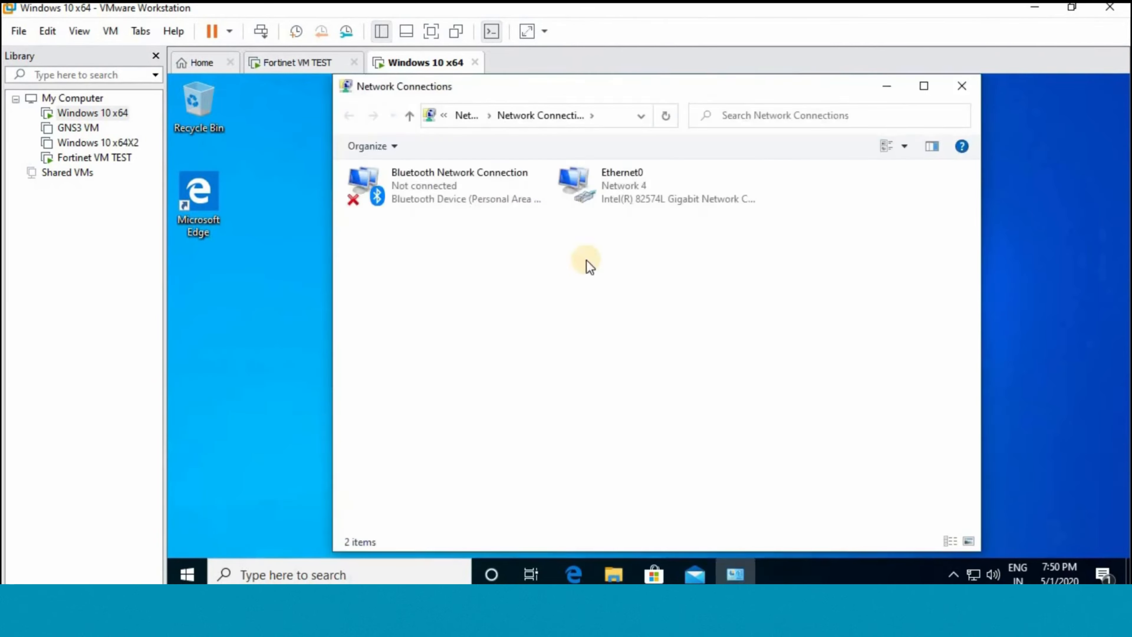
# Check Ethernet0's IPv4 address, subnet mask and default gateway in its connection details, and close the network windows.
pyautogui.doubleClick(626, 196)
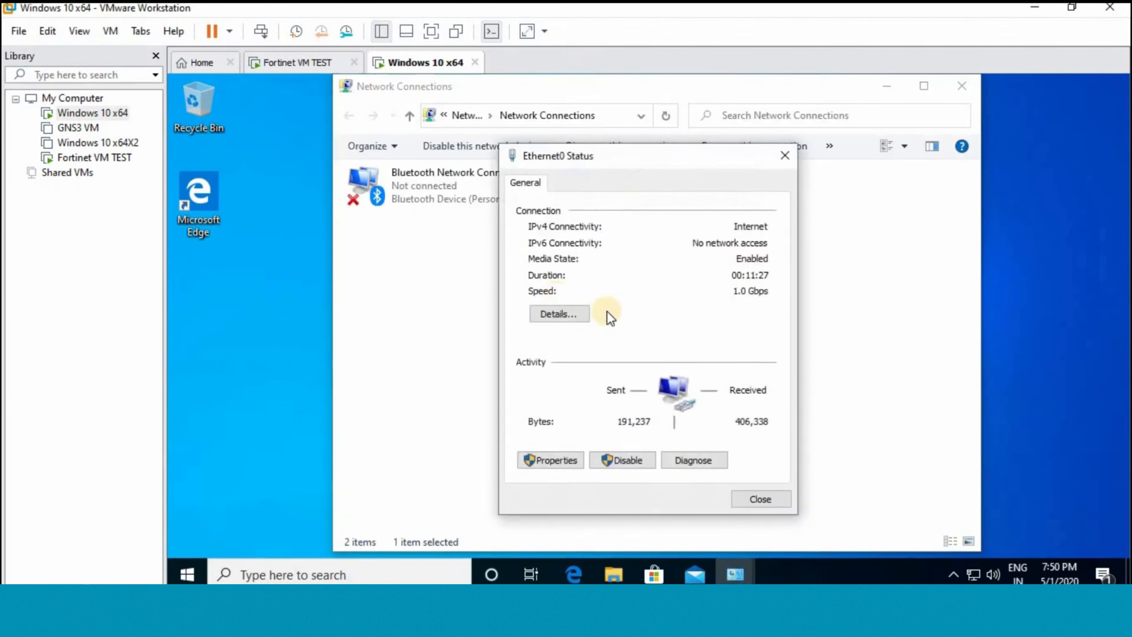
pyautogui.click(562, 317)
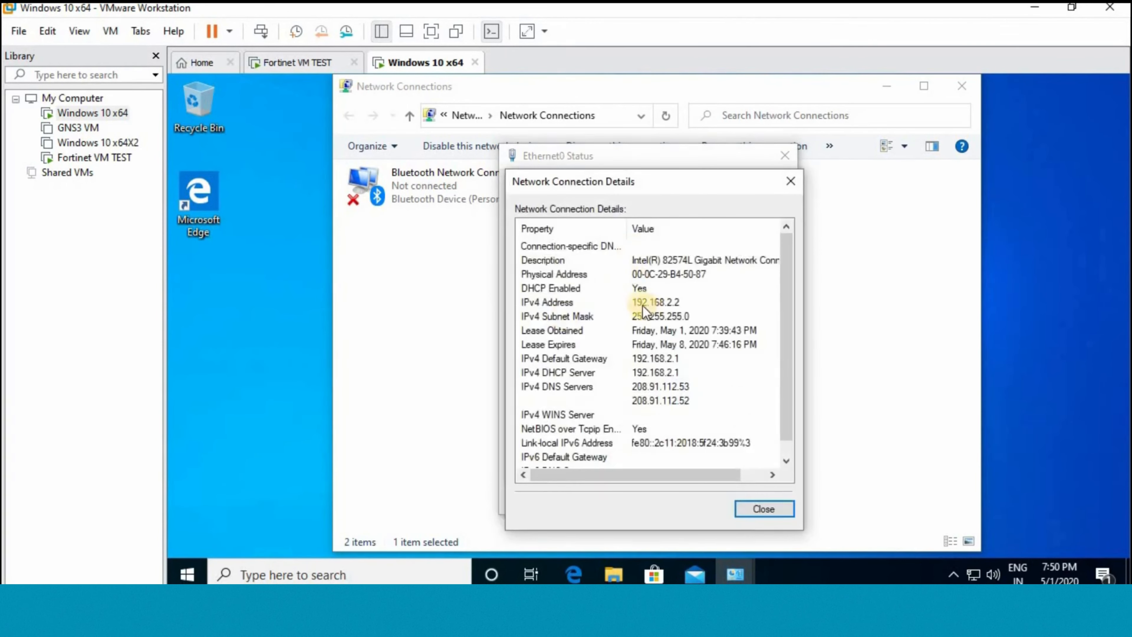
pyautogui.click(683, 301)
pyautogui.click(683, 317)
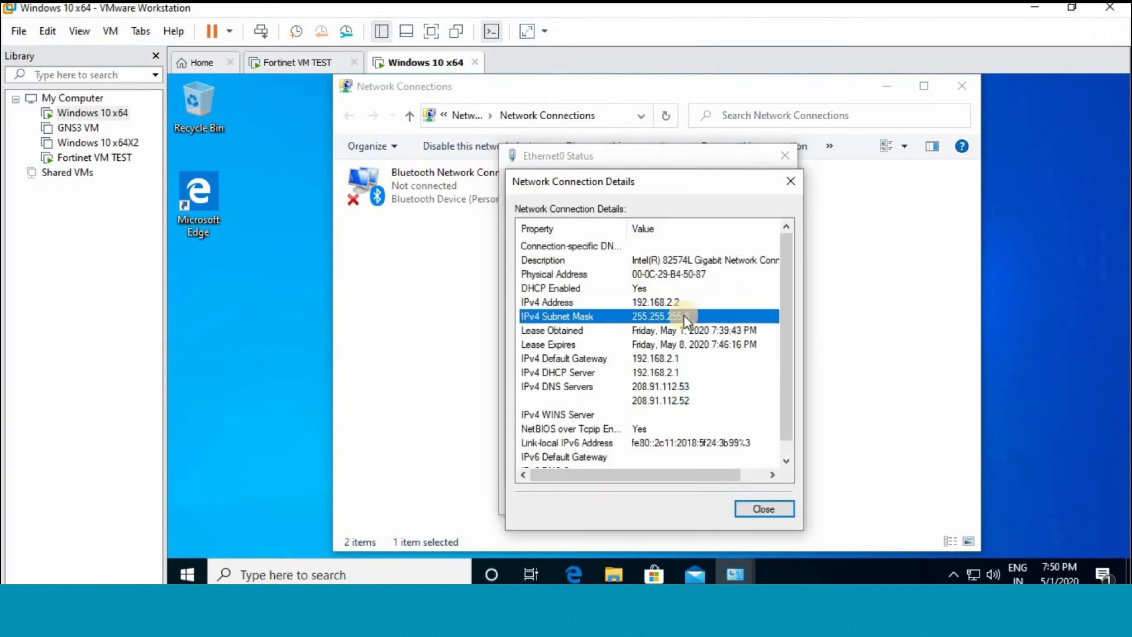
pyautogui.click(683, 357)
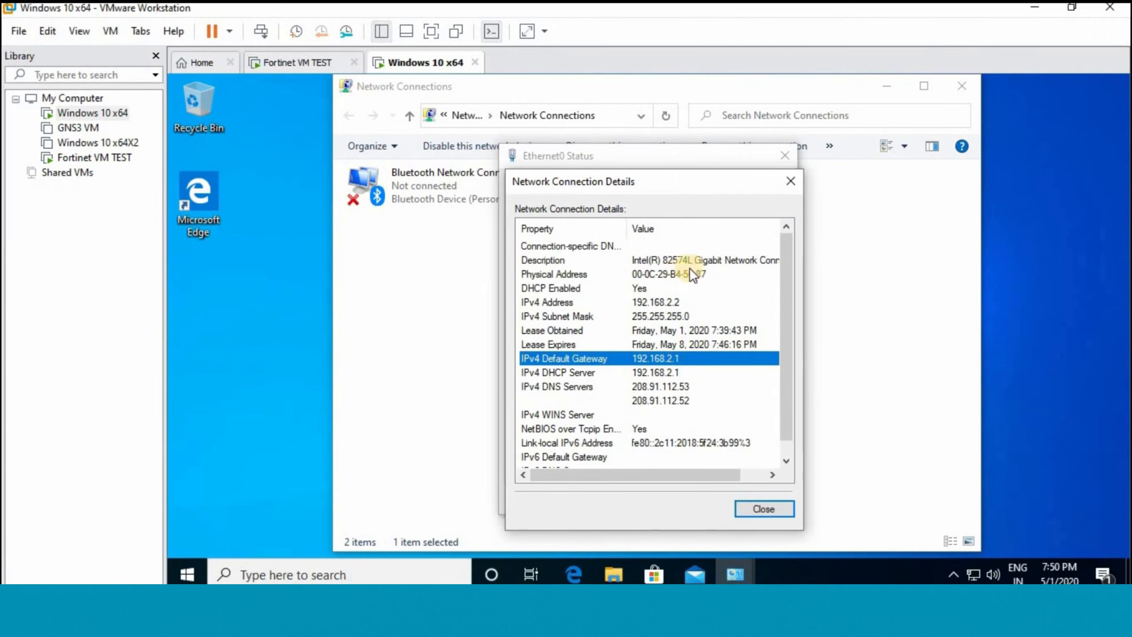
pyautogui.click(790, 181)
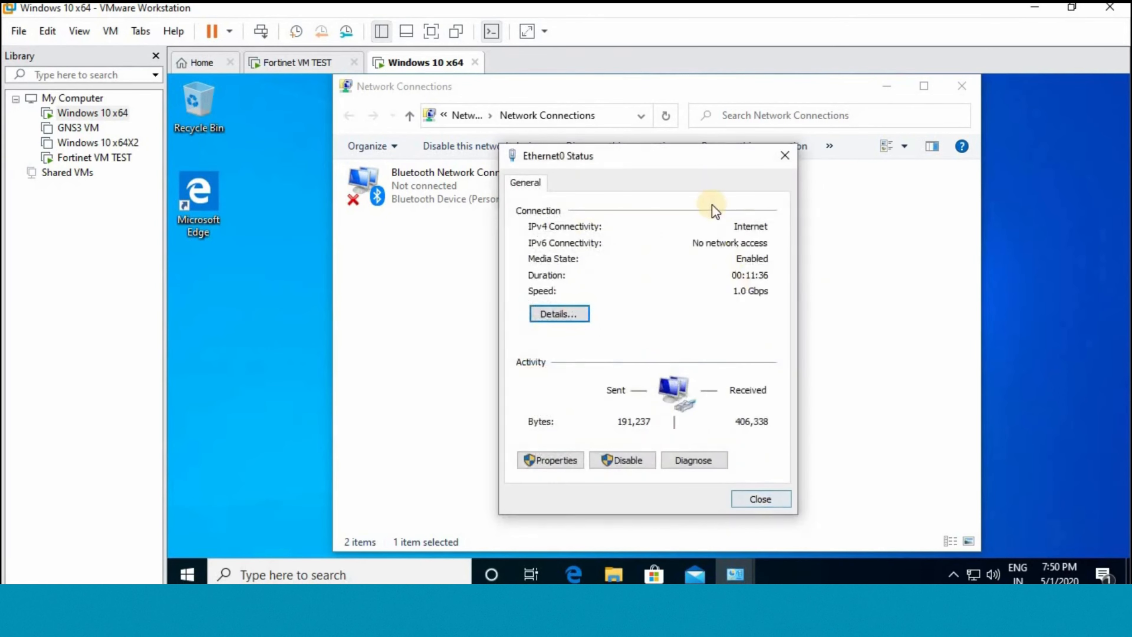
pyautogui.click(764, 501)
pyautogui.click(961, 86)
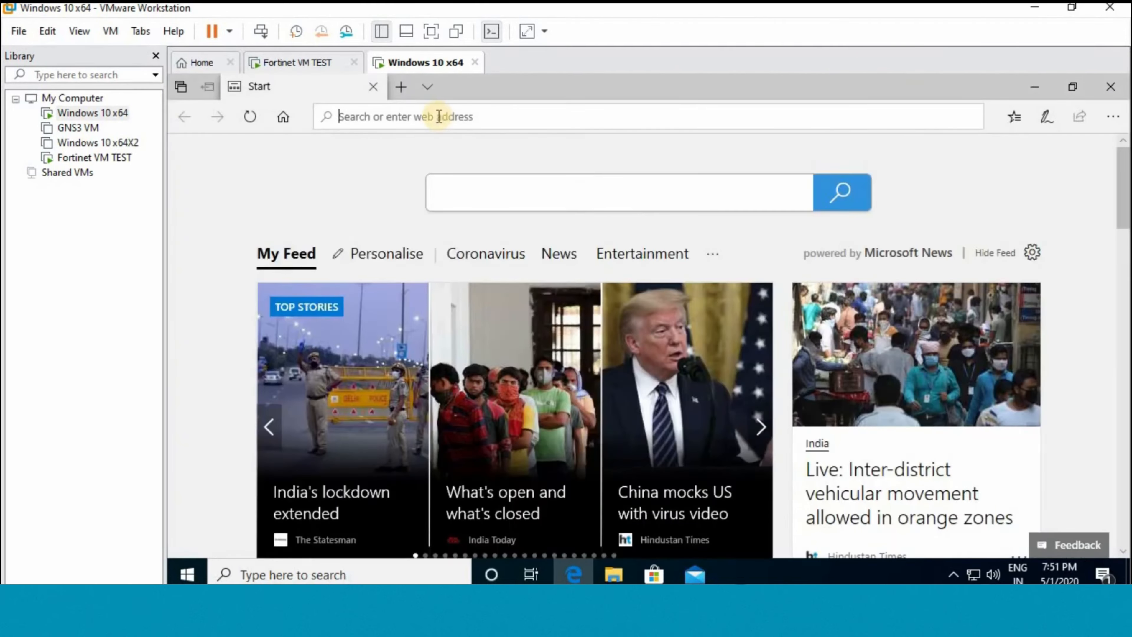
pyautogui.write('www.')
pyautogui.press('Return')
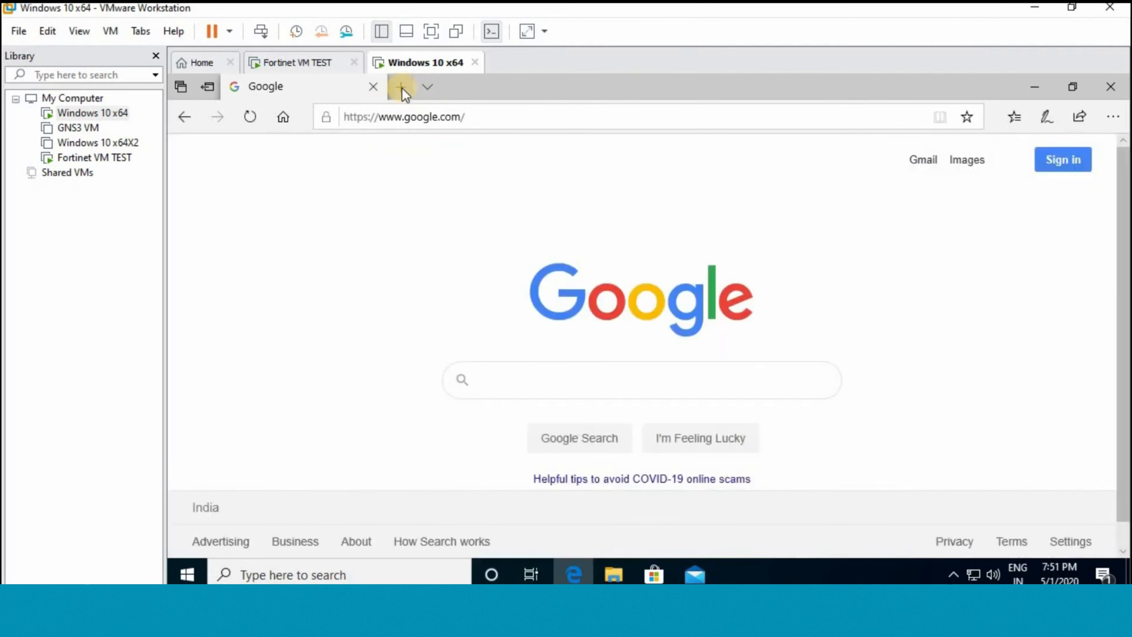
pyautogui.click(401, 87)
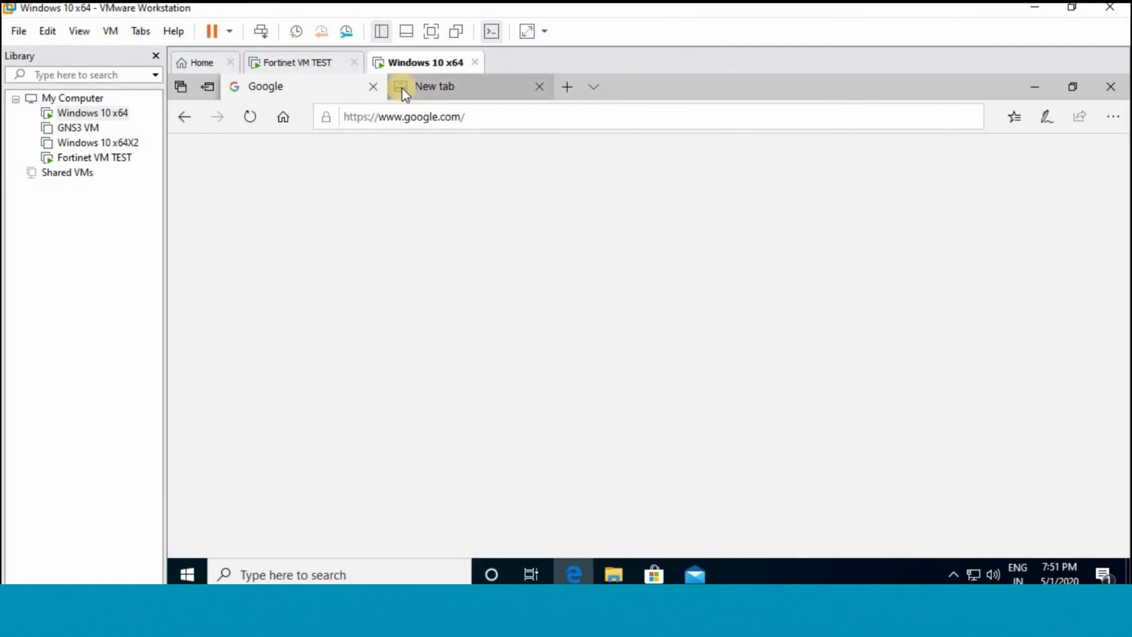
pyautogui.click(439, 96)
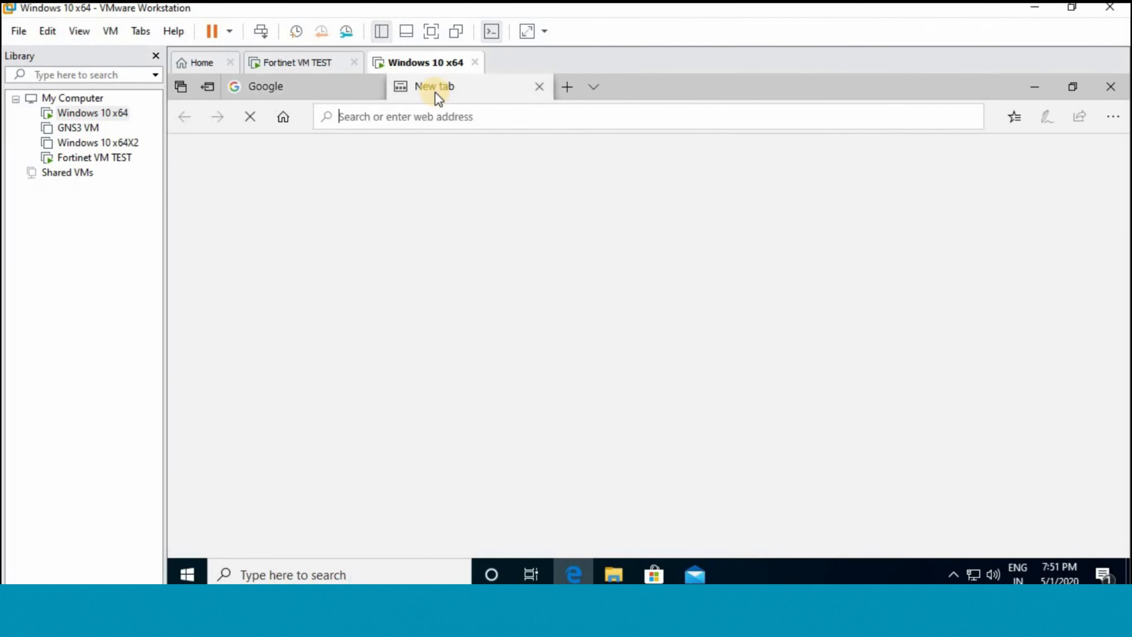
pyautogui.write('www.facebook')
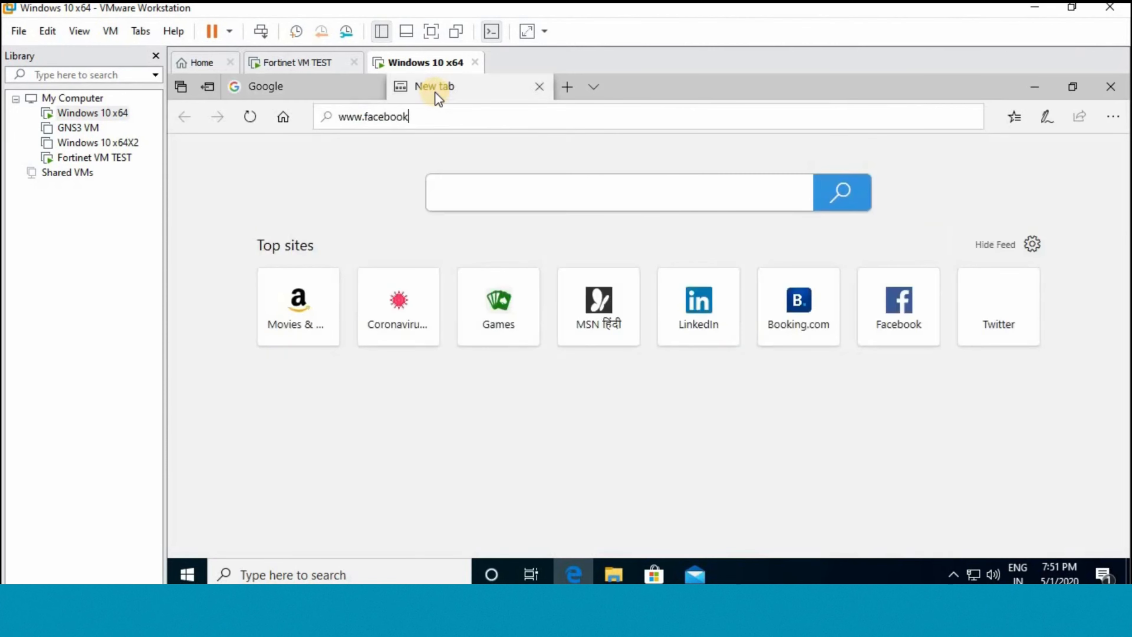
pyautogui.press('Return')
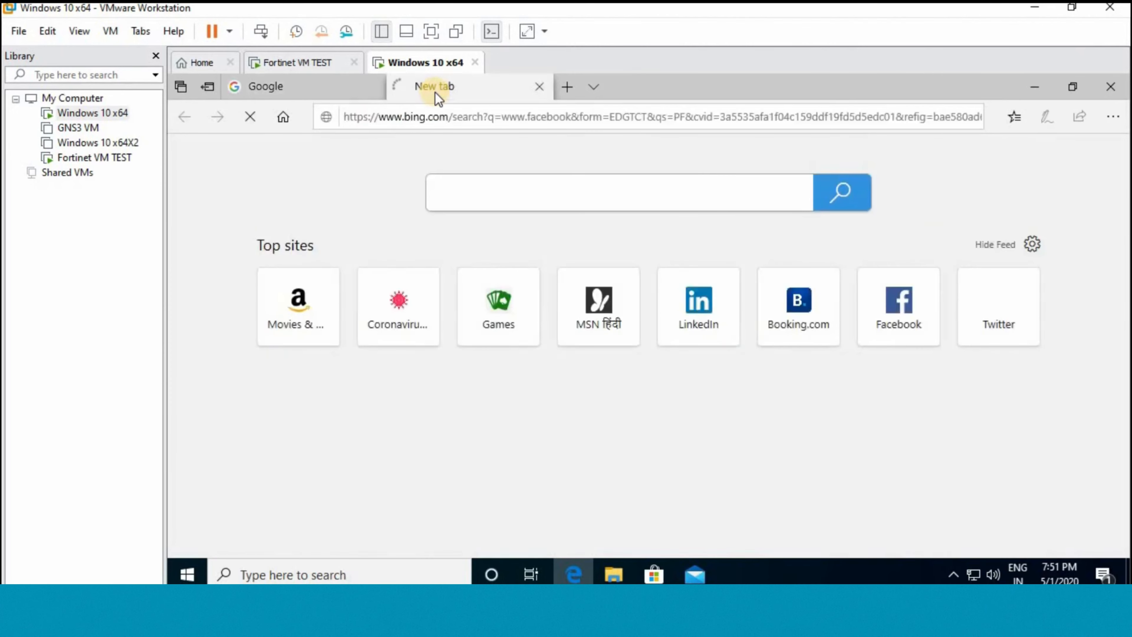